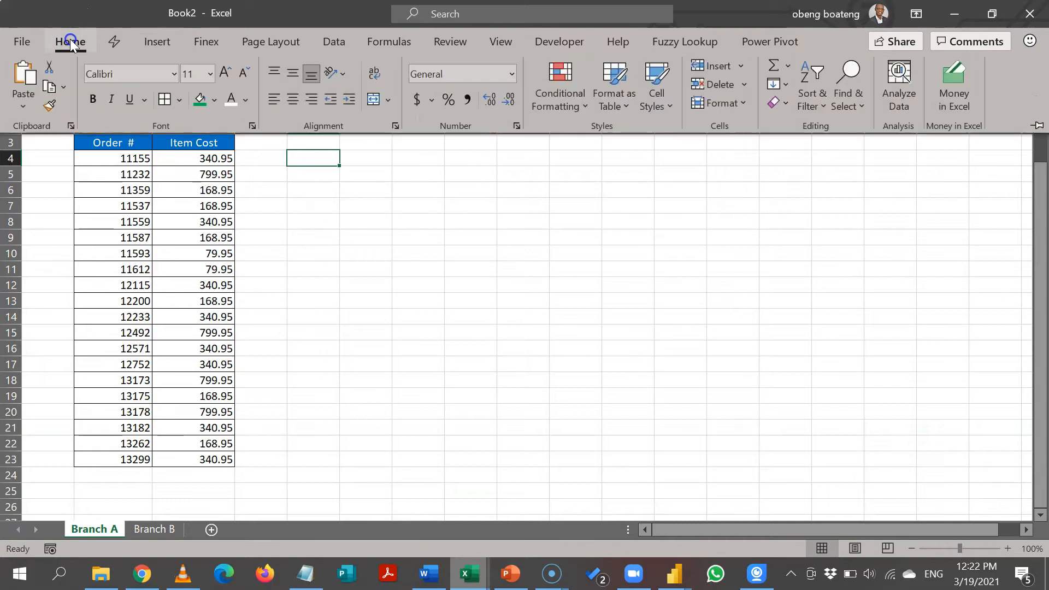
# Compare the Order # lists on the Branch A and Branch B sheets
pyautogui.click(162, 310)
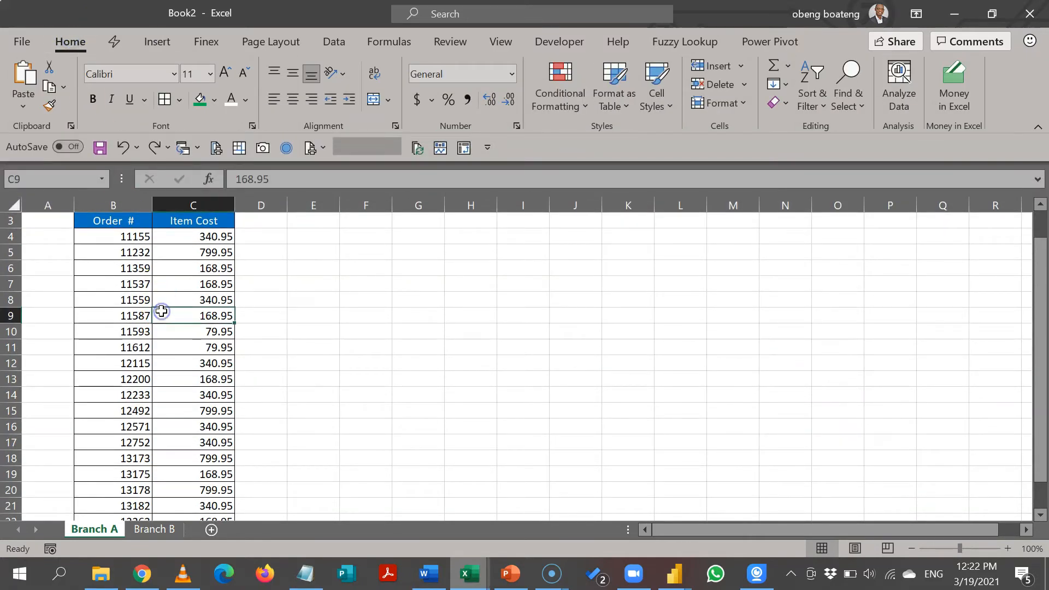
pyautogui.click(157, 531)
pyautogui.click(210, 298)
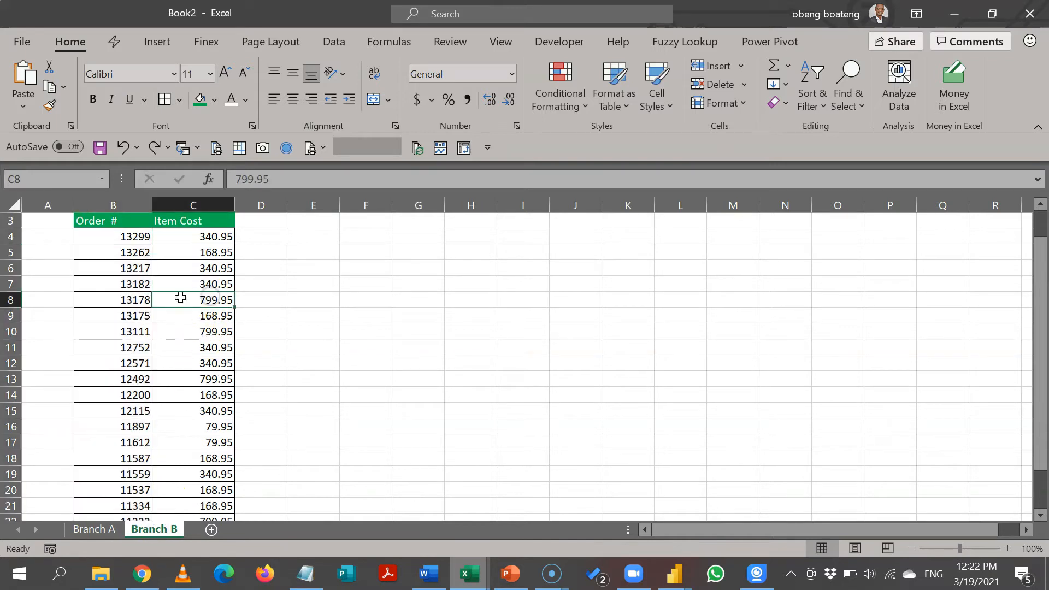
pyautogui.moveTo(119, 231); pyautogui.dragTo(111, 487)
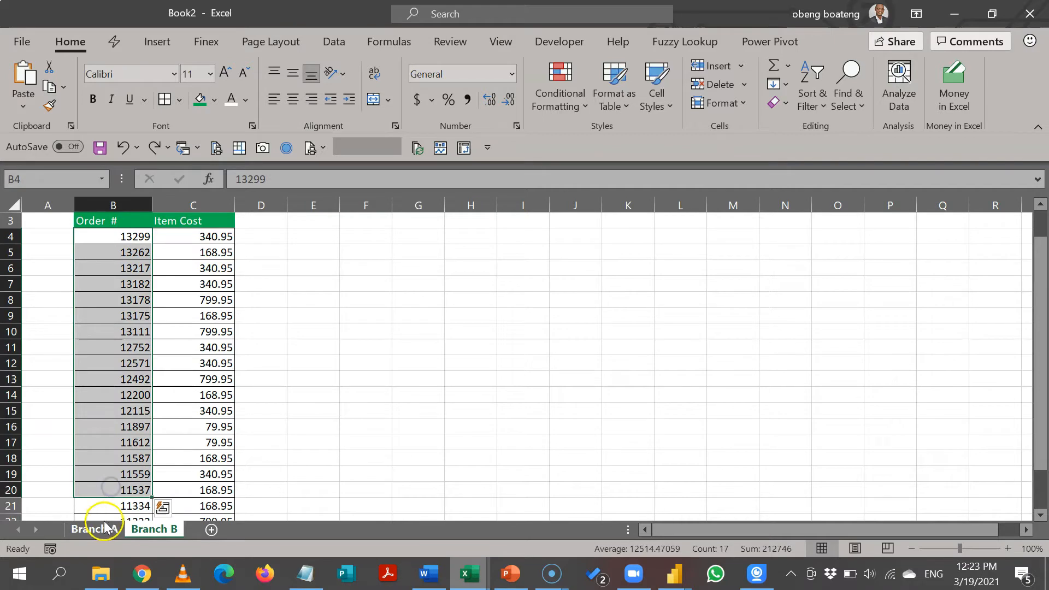
pyautogui.click(105, 526)
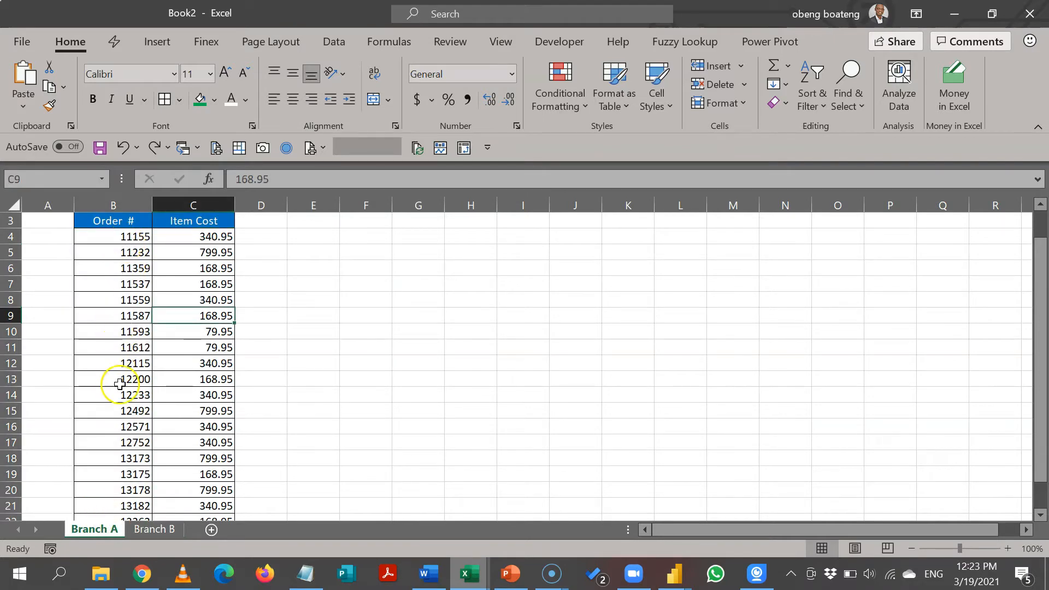
pyautogui.click(151, 527)
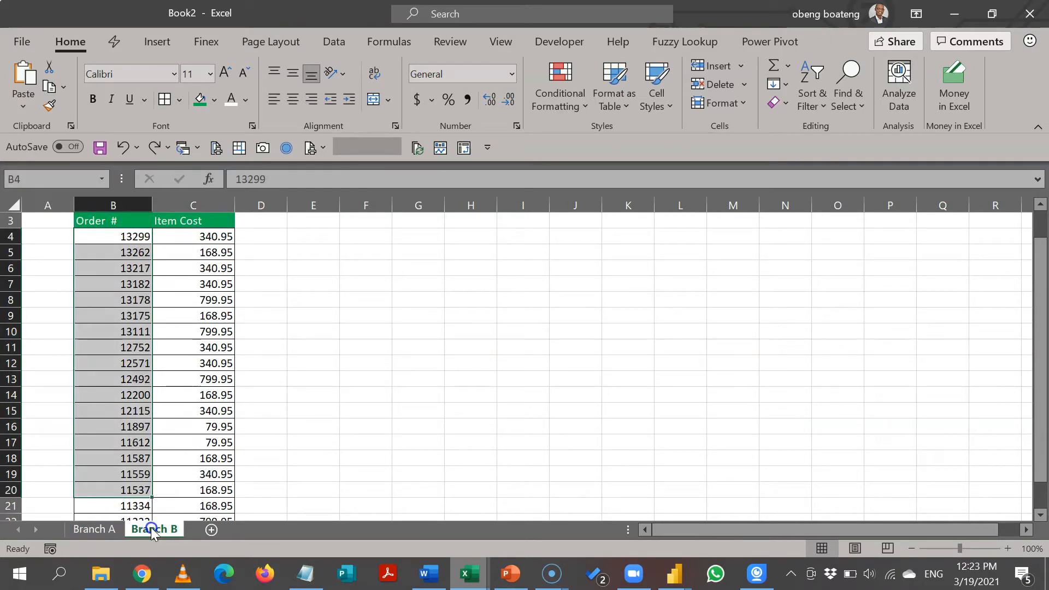
# Copy the Order # and Item Cost table B3:C23 from Branch B to cell E3 of Branch A
pyautogui.click(113, 225)
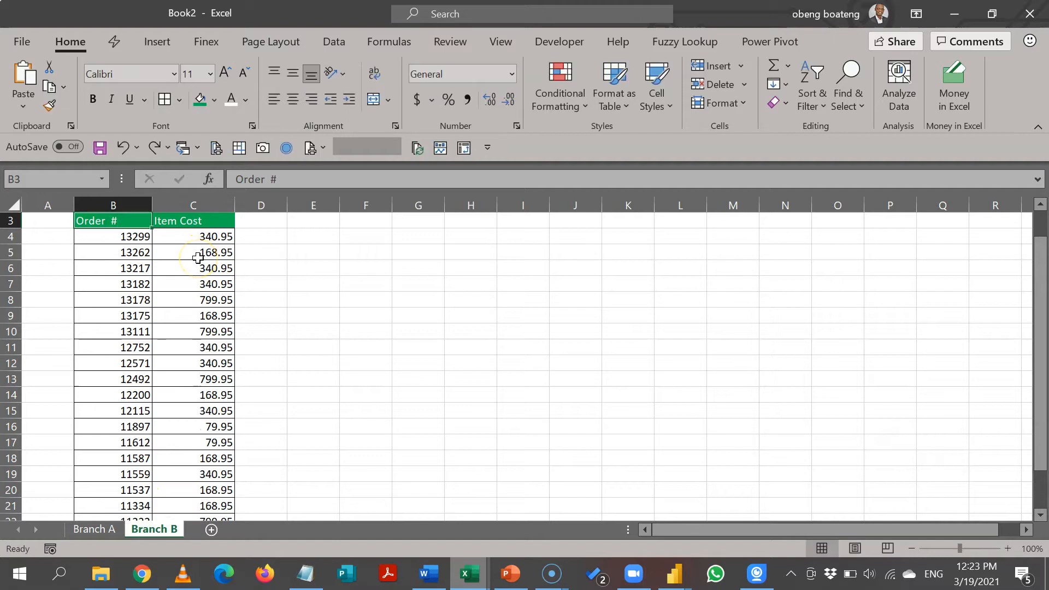
pyautogui.hotkey('shift', 'Right')
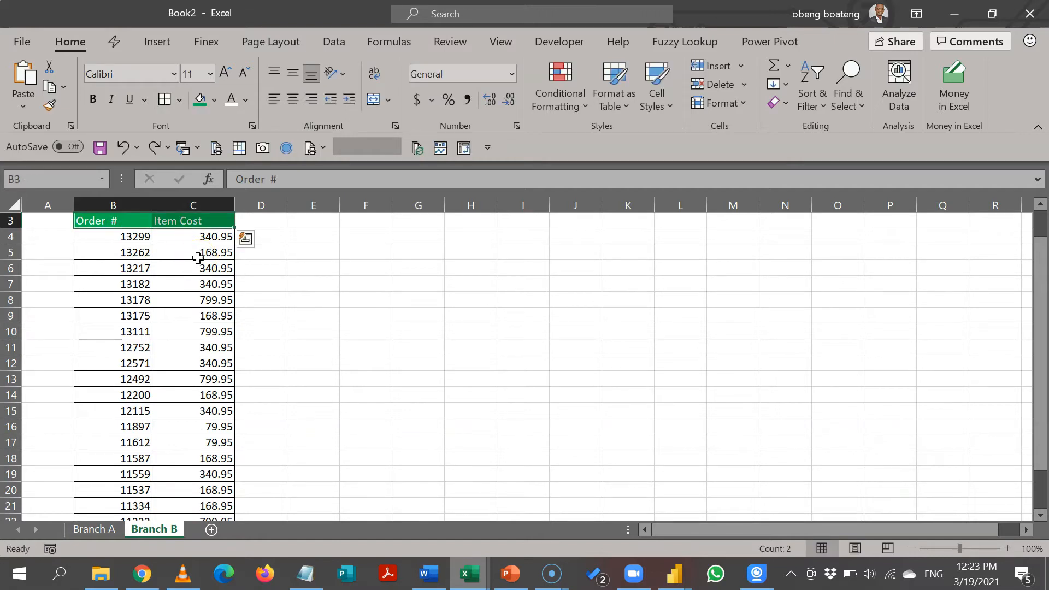
pyautogui.hotkey('ctrl', 'shift', 'Down')
pyautogui.hotkey('ctrl', 'c')
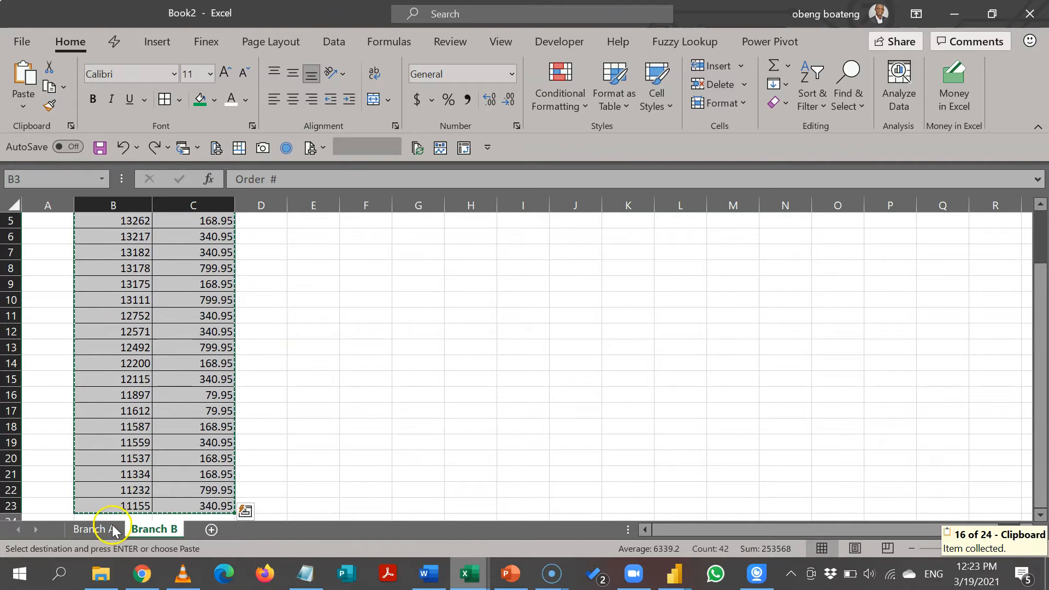
pyautogui.click(104, 528)
pyautogui.click(309, 236)
pyautogui.click(315, 221)
pyautogui.hotkey('ctrl', 'v')
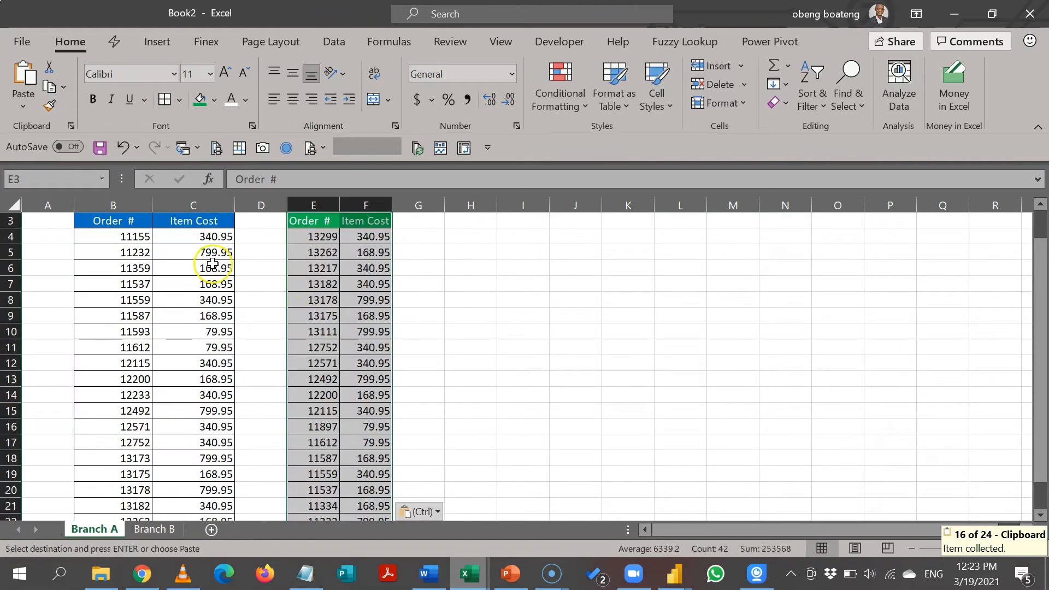
# Highlight duplicate values across the Order # ranges B4:B23 and E4:E23 on Branch A with Light Red Fill with Dark Red Text
pyautogui.click(129, 240)
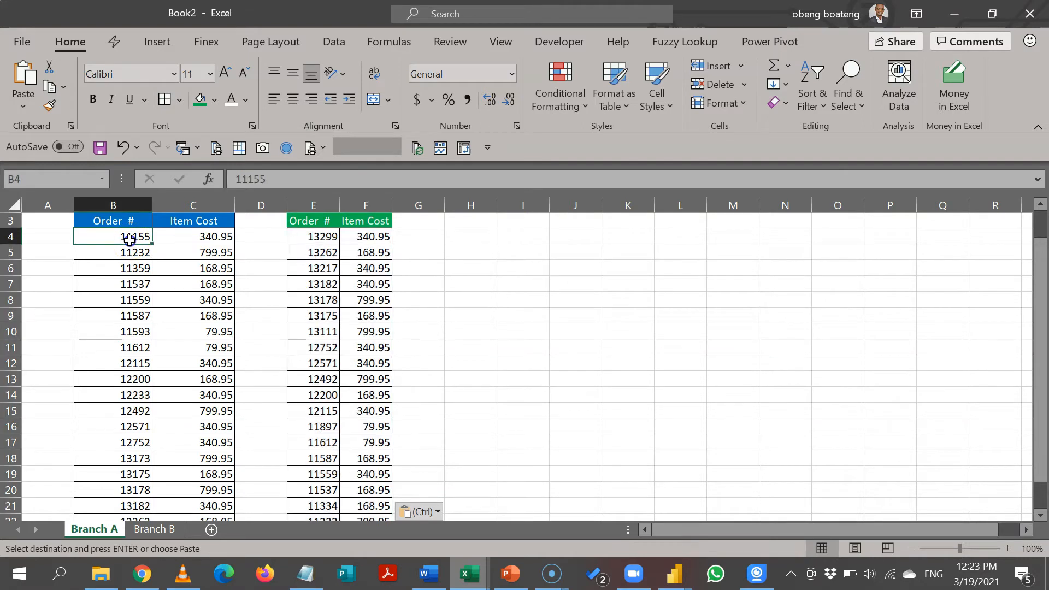
pyautogui.hotkey('ctrl', 'shift', 'Down')
pyautogui.scroll(3, 129, 237)
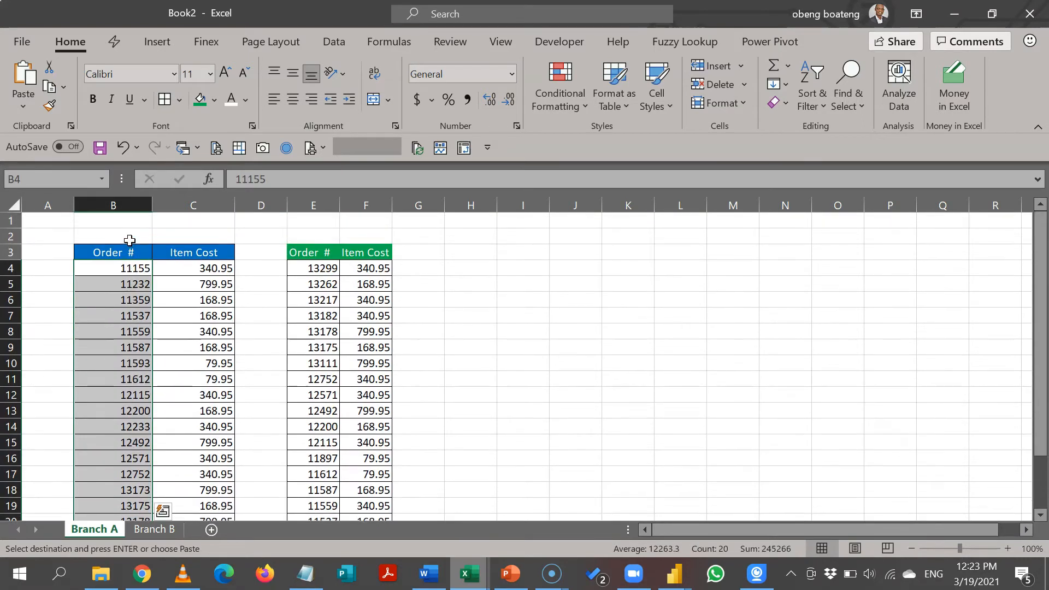
pyautogui.keyDown('ctrl'); pyautogui.click(319, 268); pyautogui.keyUp('ctrl')
pyautogui.hotkey('ctrl', 'shift', 'Down')
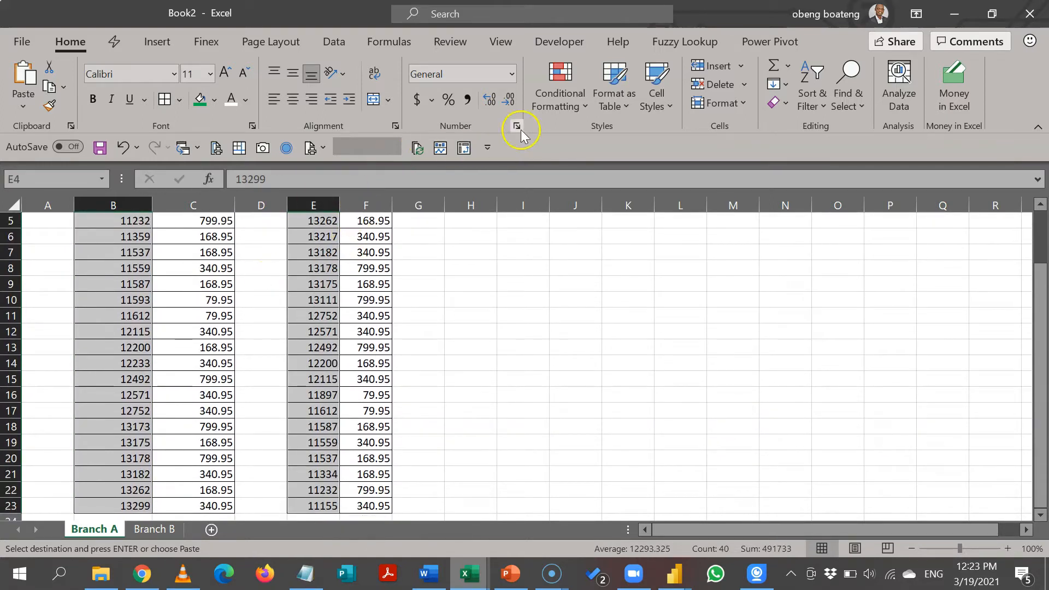
pyautogui.click(556, 94)
pyautogui.moveTo(618, 140)
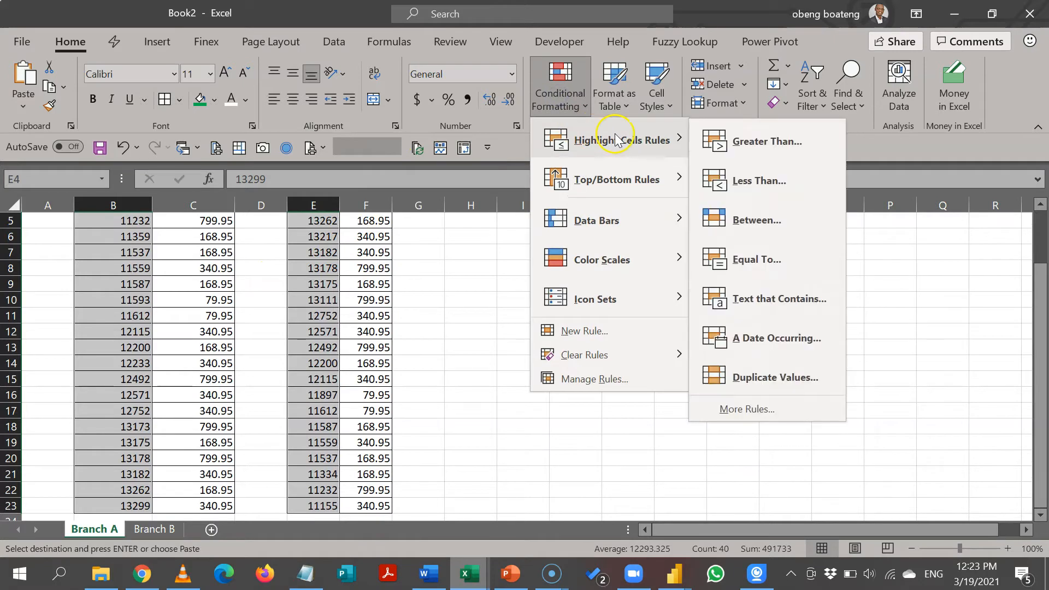
pyautogui.click(743, 378)
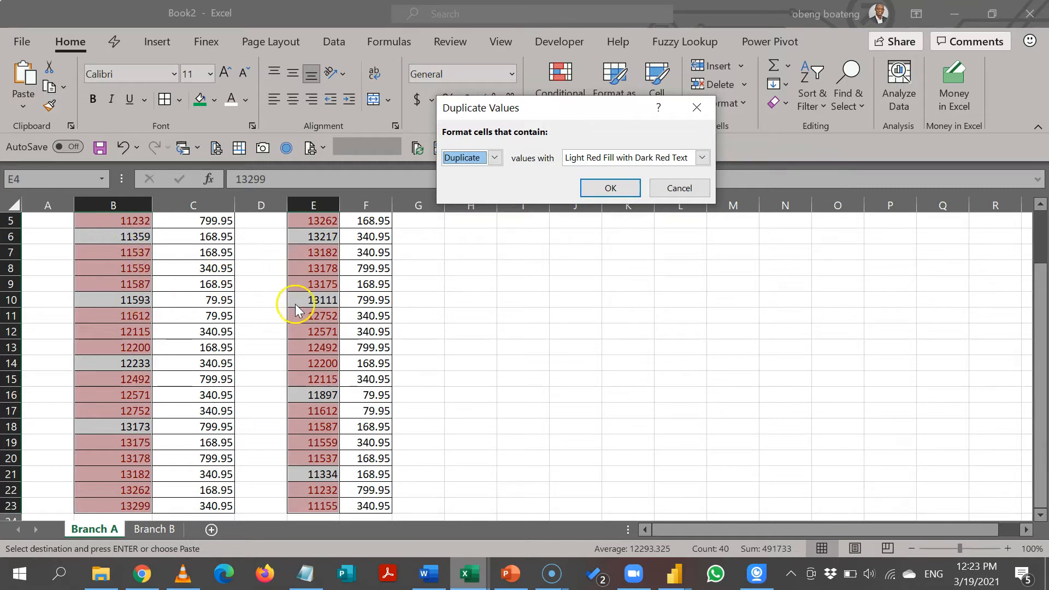
pyautogui.click(611, 189)
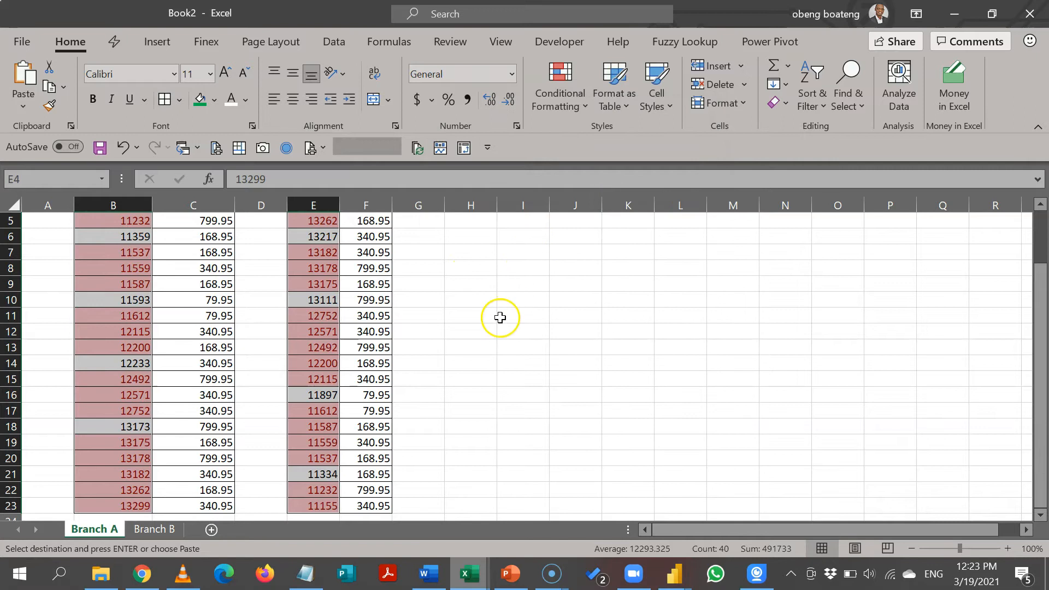
# Undo the duplicate highlighting and the pasted table on Branch A, and cancel the pending copy on Branch B
pyautogui.hotkey('ctrl', 'z')
pyautogui.hotkey('ctrl', 'z')
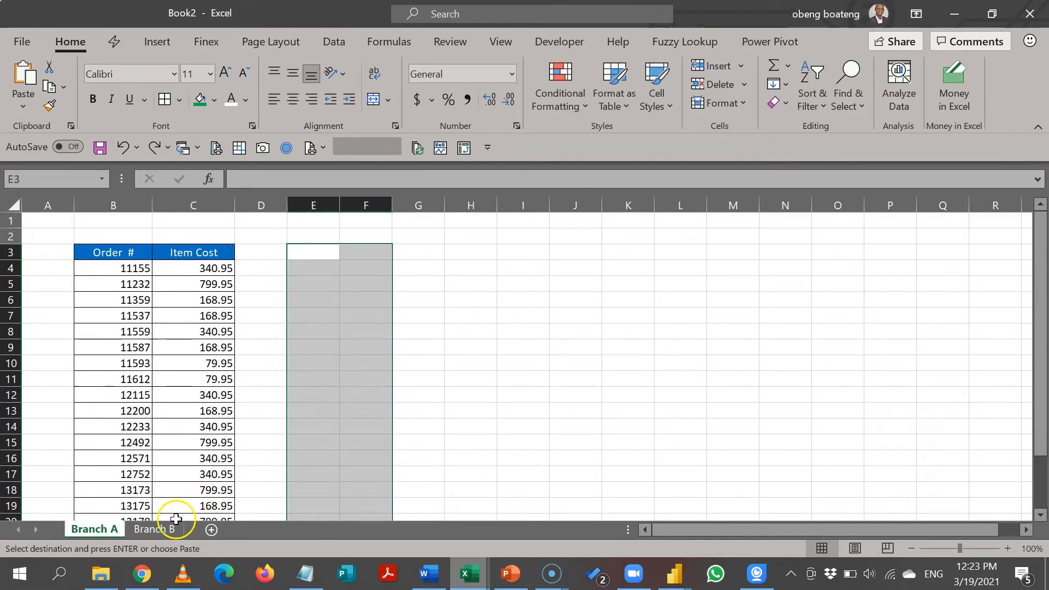
pyautogui.click(157, 529)
pyautogui.click(297, 323)
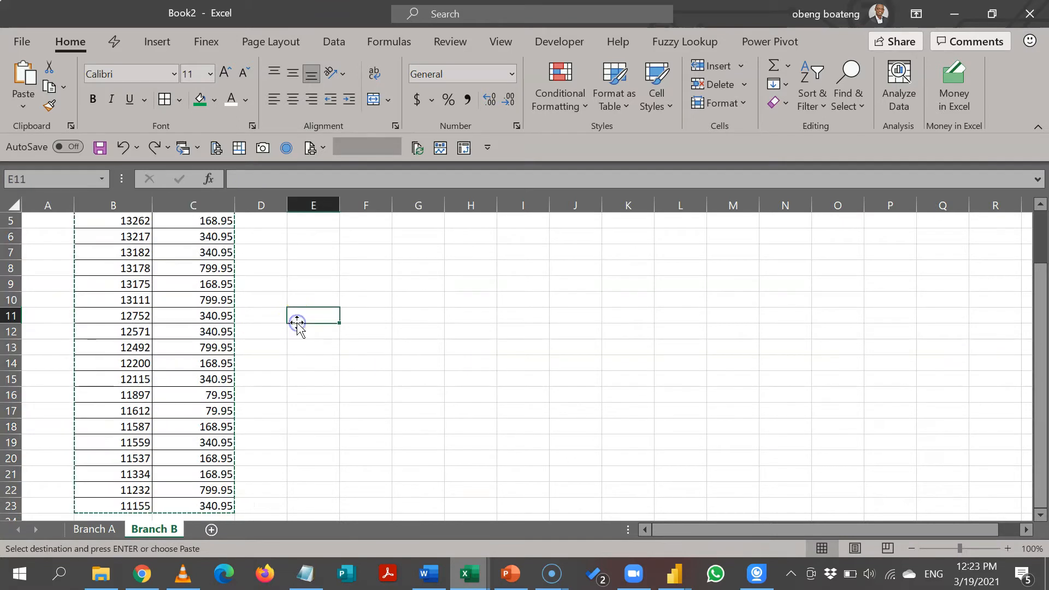
pyautogui.hotkey('ctrl', 'Up')
pyautogui.press('Escape')
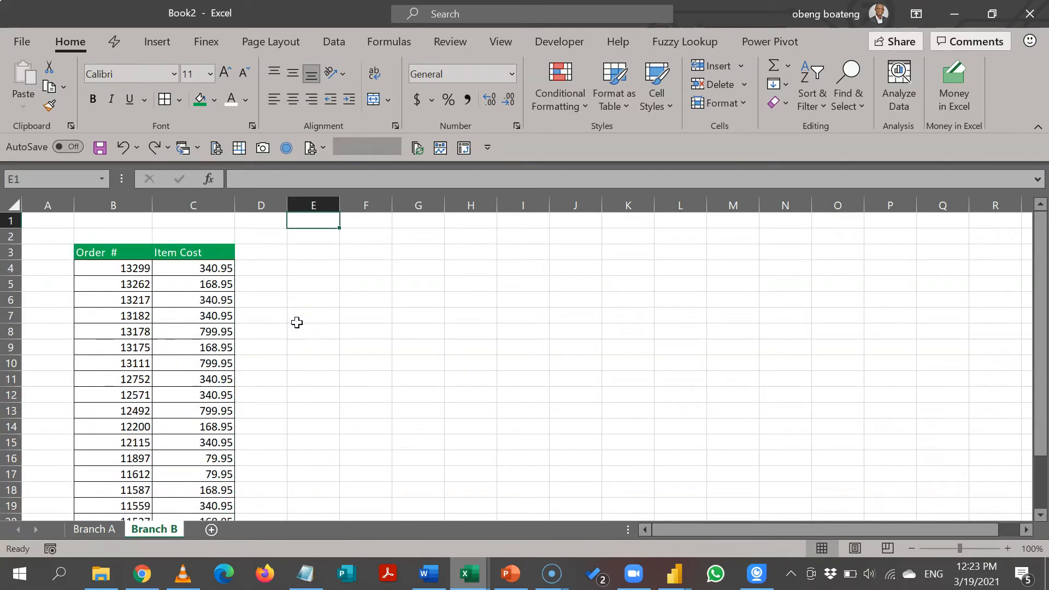
# Check Branch A's first order number against the Order # column on the Branch B sheet
pyautogui.click(321, 271)
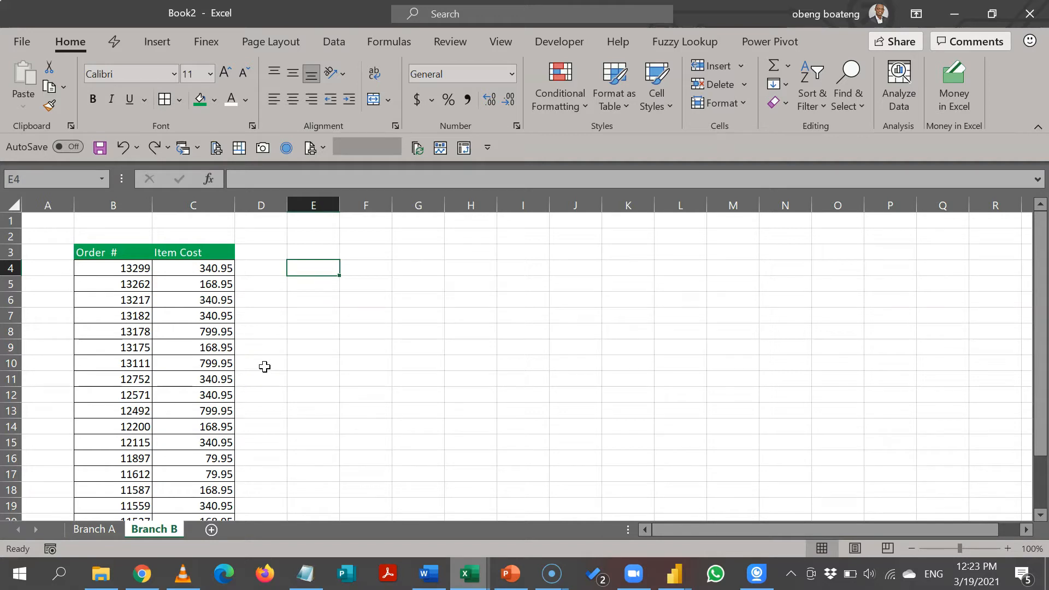
pyautogui.click(112, 530)
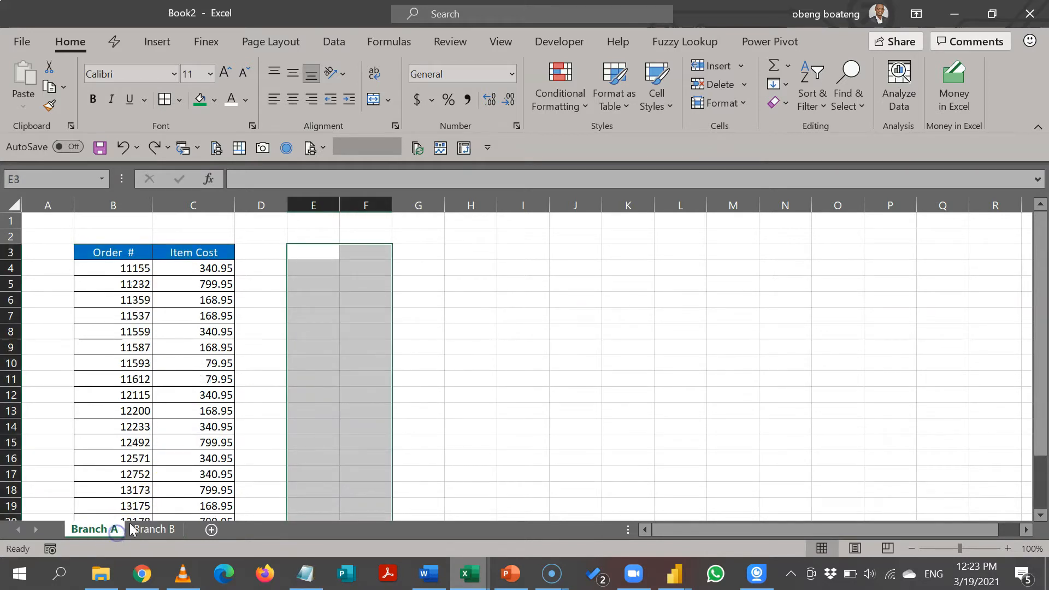
pyautogui.click(316, 270)
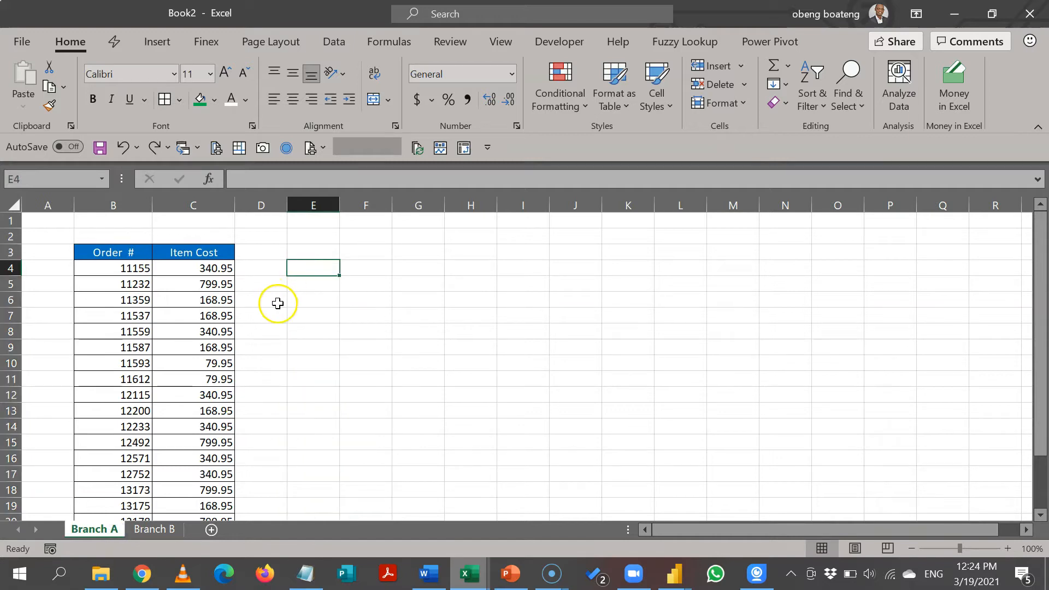
pyautogui.click(120, 270)
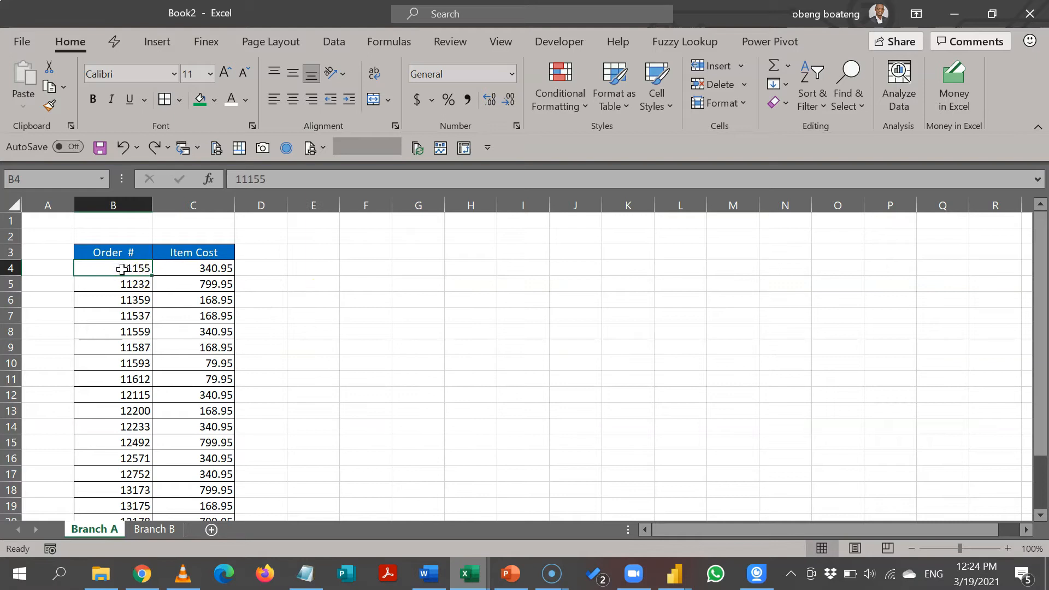
pyautogui.click(149, 530)
pyautogui.moveTo(122, 269); pyautogui.dragTo(131, 475)
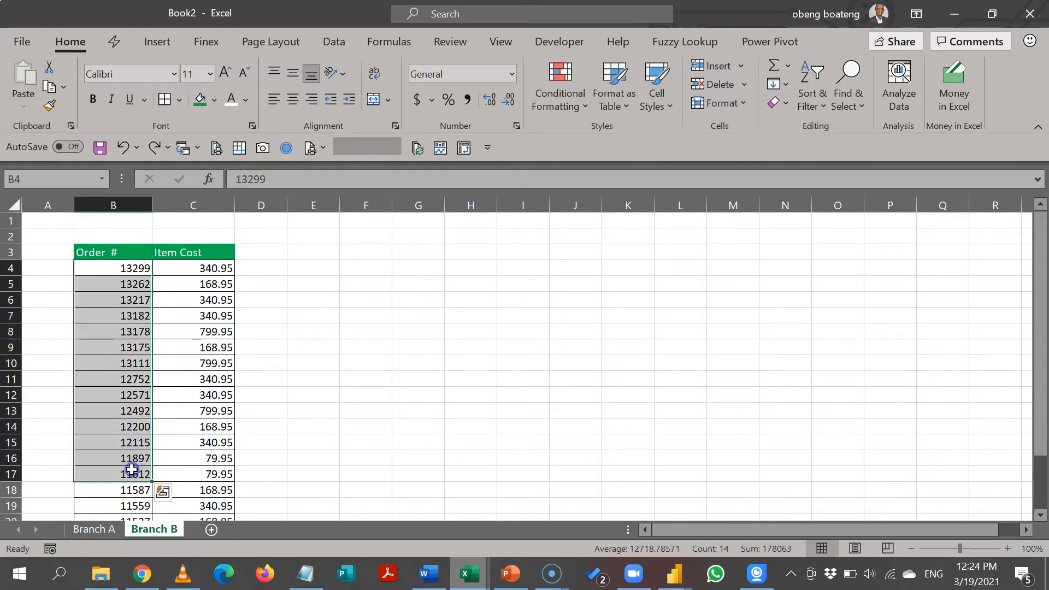
pyautogui.click(109, 526)
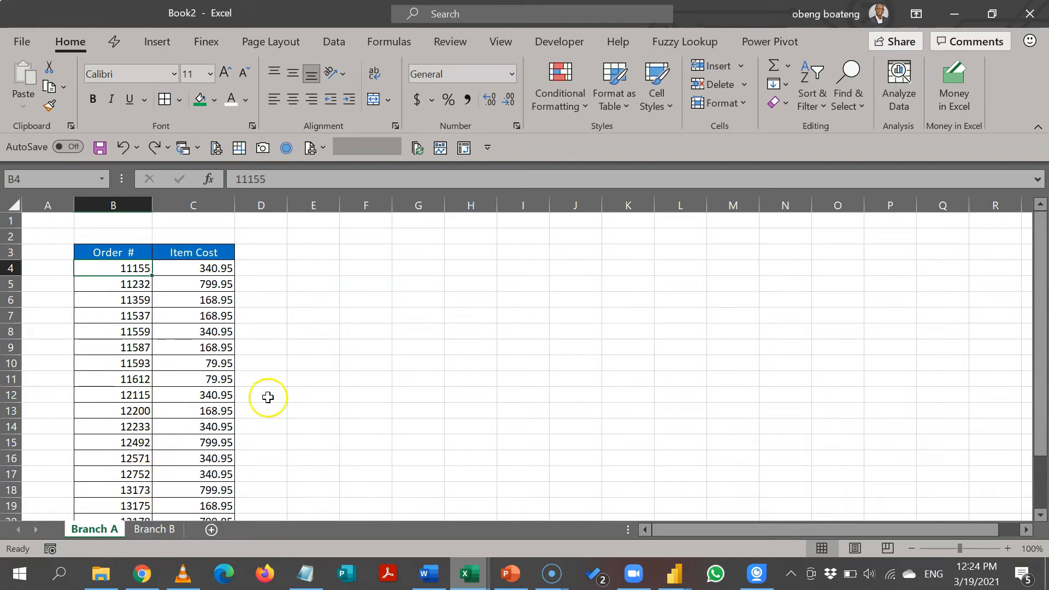
# Begin a MATCH formula in E4 of Branch A with lookup value B4 and lookup array 'Branch B'!B4:B23
pyautogui.click(328, 267)
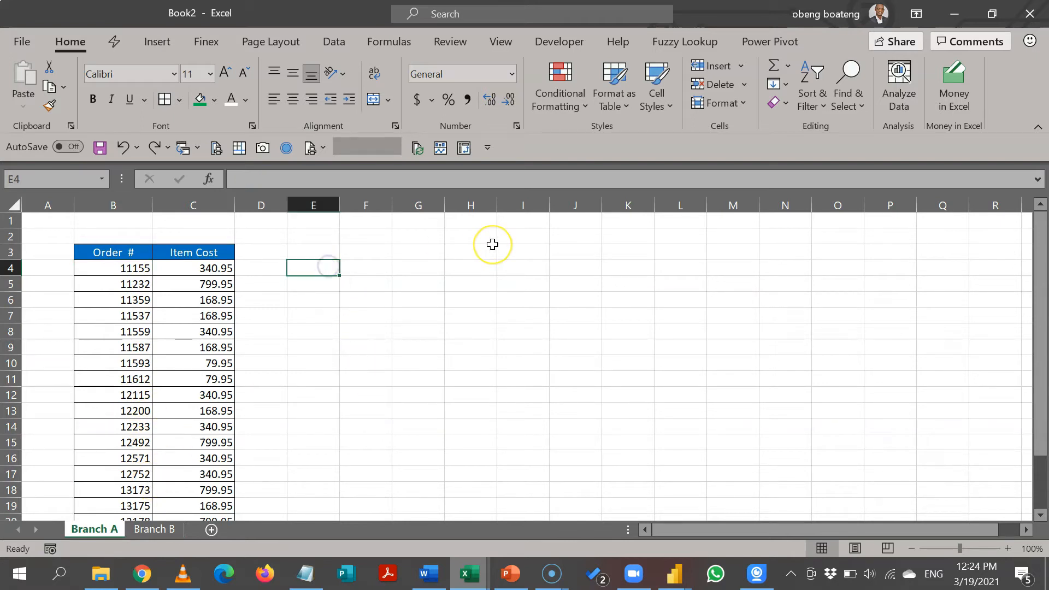
pyautogui.write('=MATCH(')
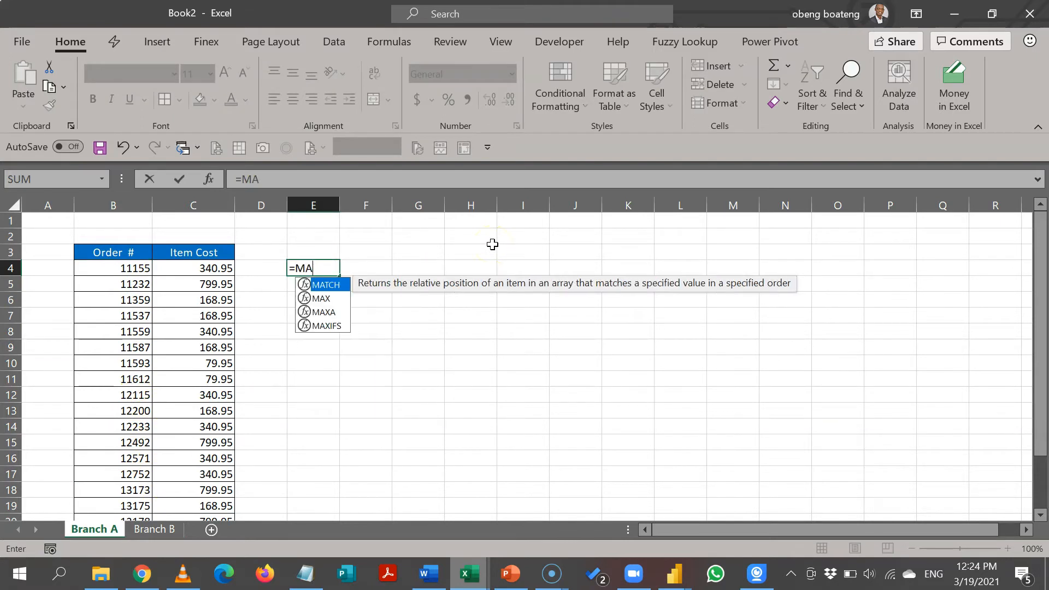
pyautogui.click(130, 271)
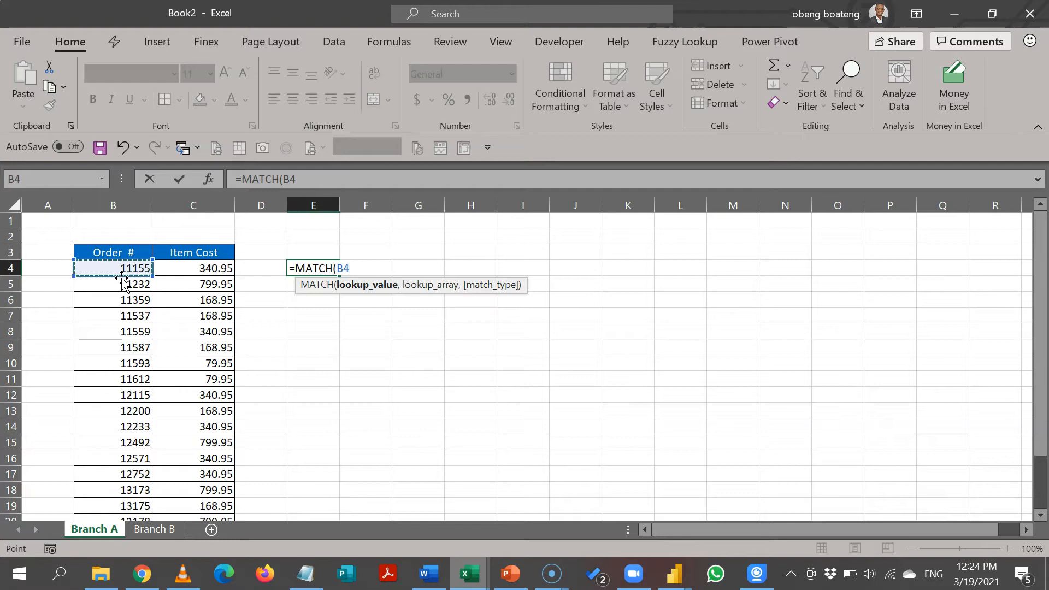
pyautogui.write(',')
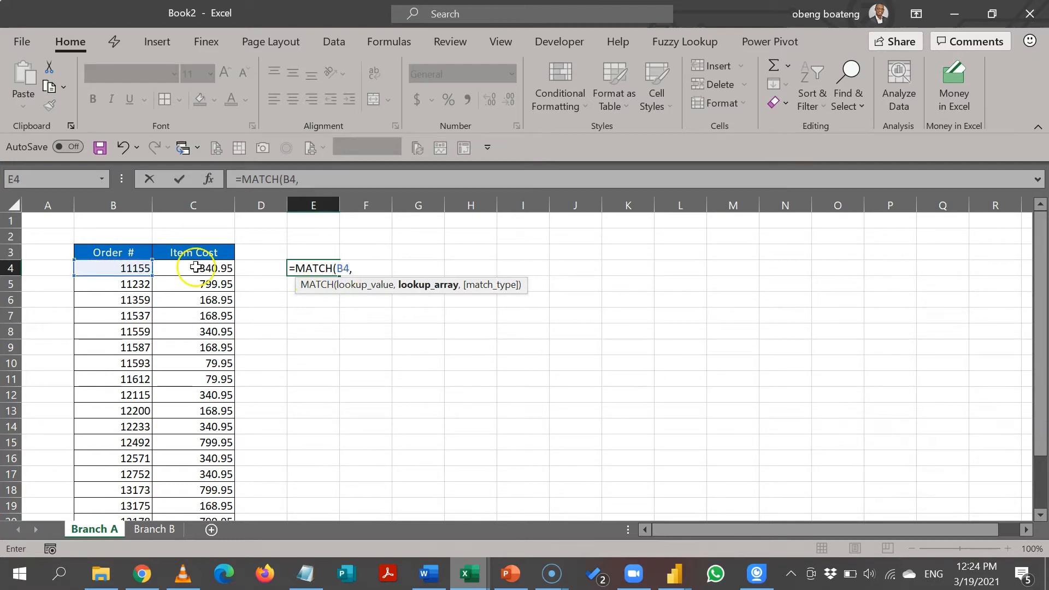
pyautogui.click(154, 529)
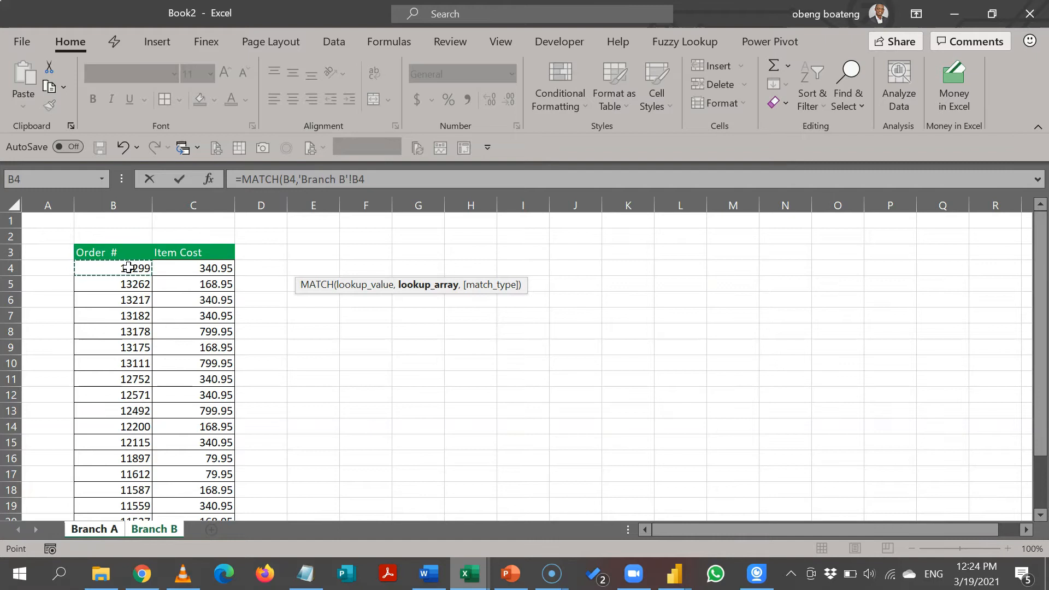
pyautogui.hotkey('ctrl', 'shift', 'Down')
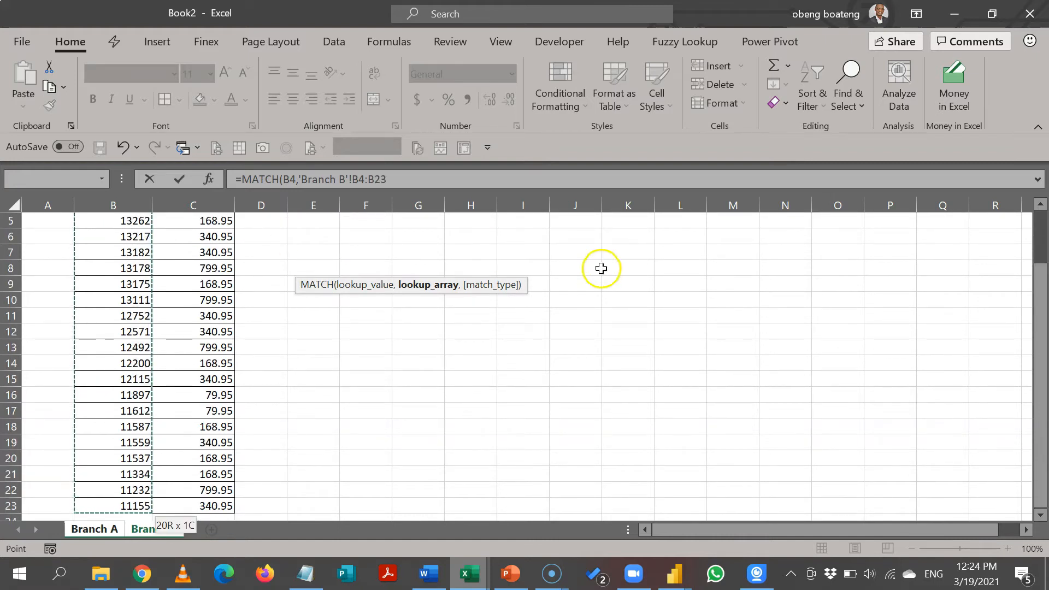
# Make the lookup array in E4's MATCH formula an absolute reference, 'Branch B'!$B$4:$B$23
pyautogui.moveTo(1039, 300); pyautogui.dragTo(1042, 229)
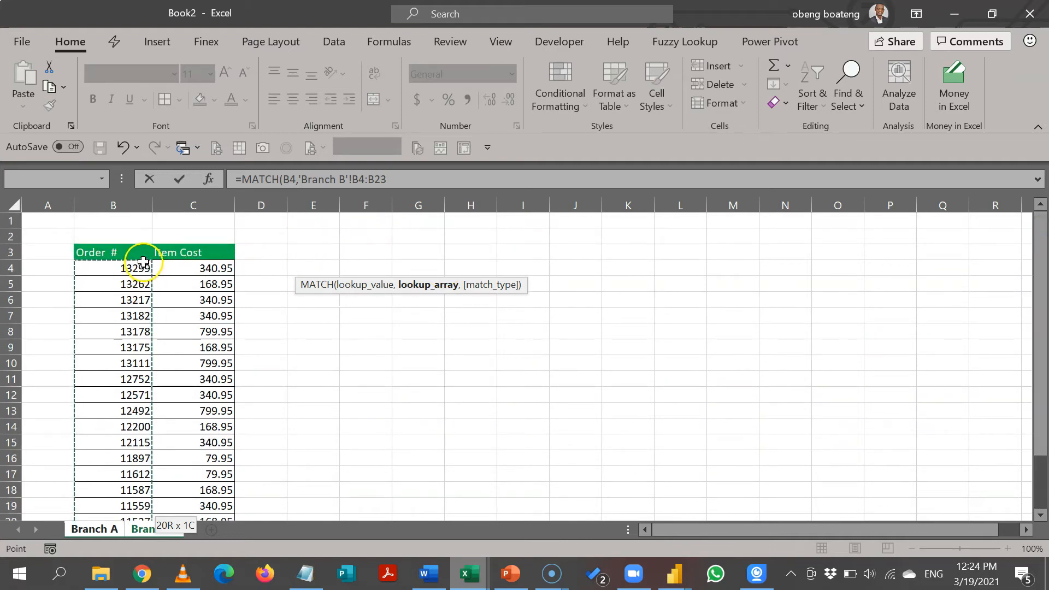
pyautogui.click(335, 179)
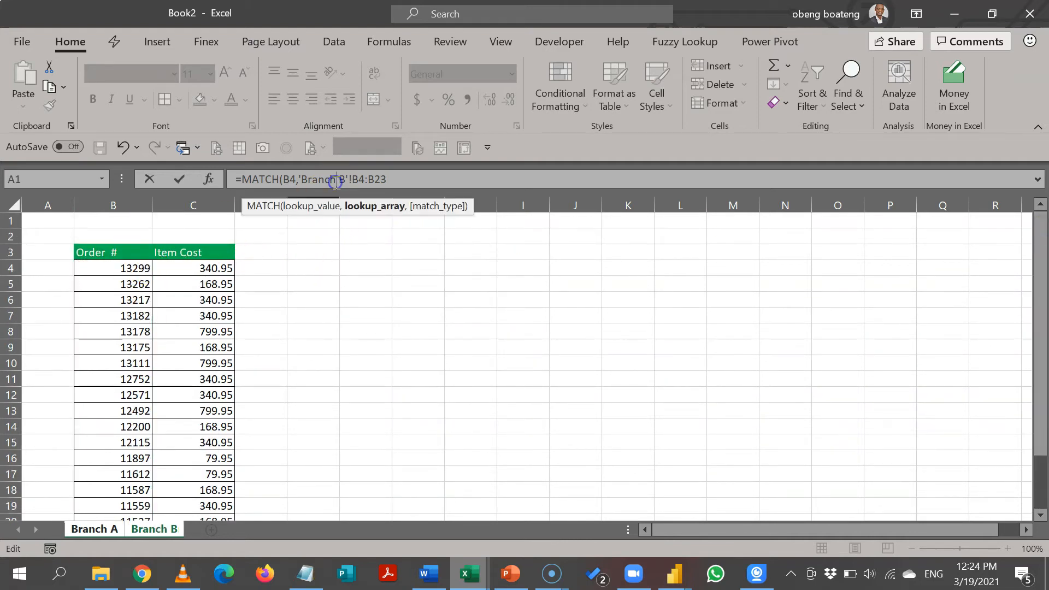
pyautogui.click(360, 207)
pyautogui.press('F4')
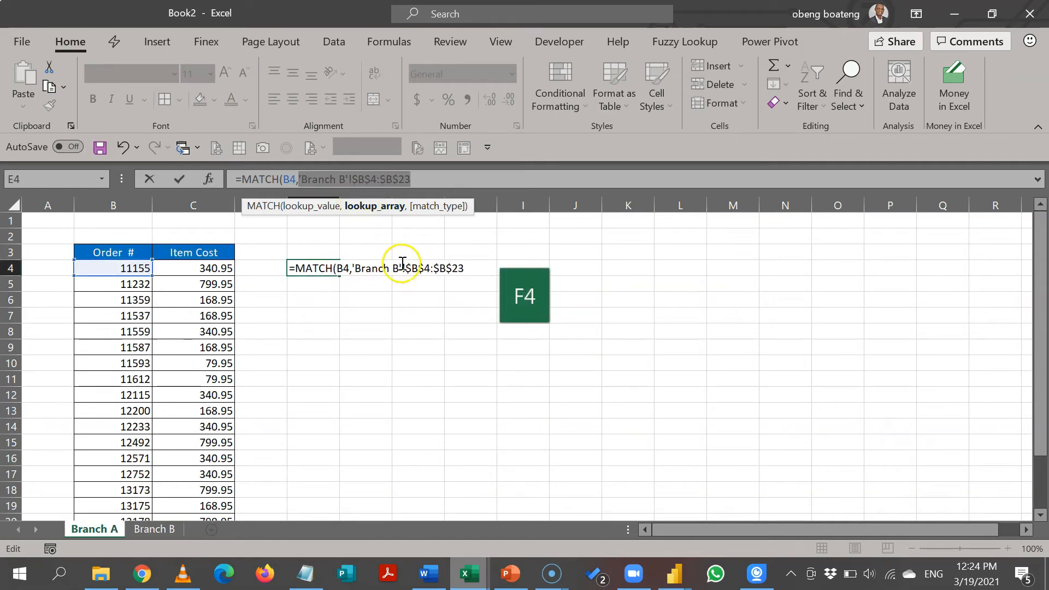
# Complete the MATCH formula in E4 with match type 0 for an exact match and enter it
pyautogui.click(435, 176)
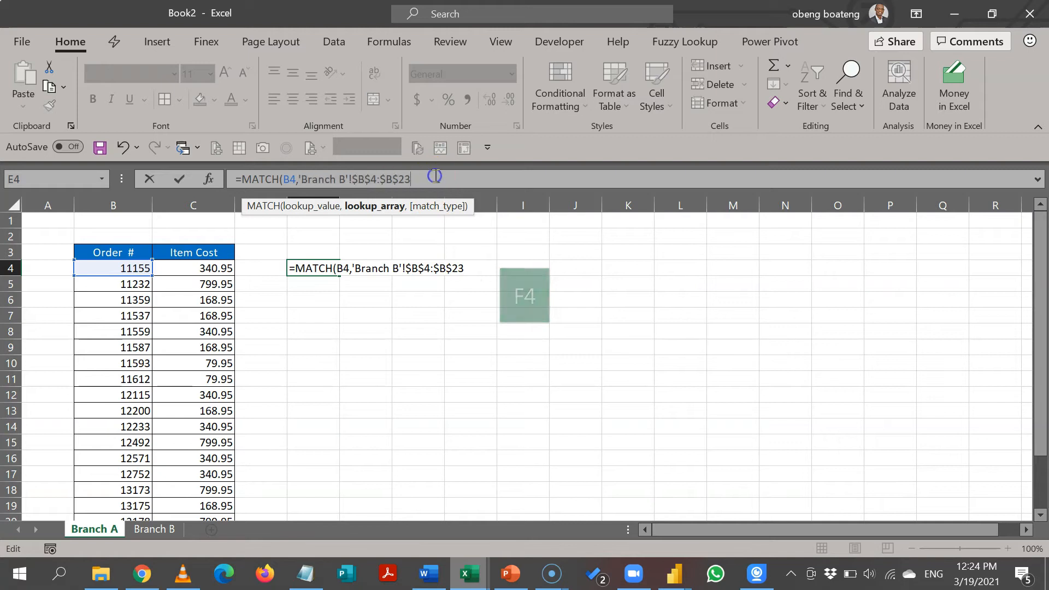
pyautogui.write(',')
pyautogui.press('Down')
pyautogui.press('Tab')
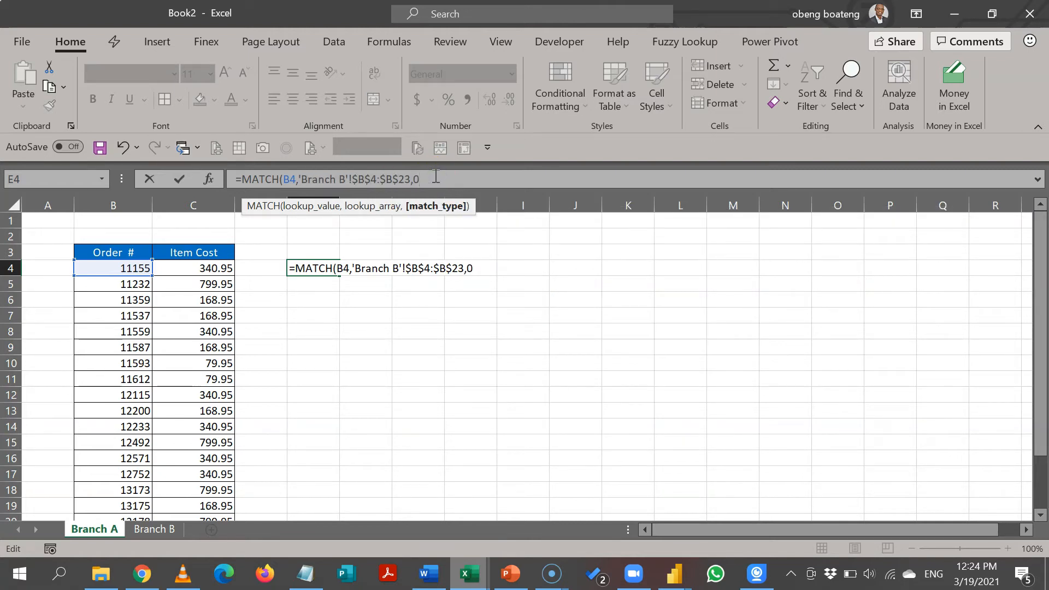
pyautogui.write(')')
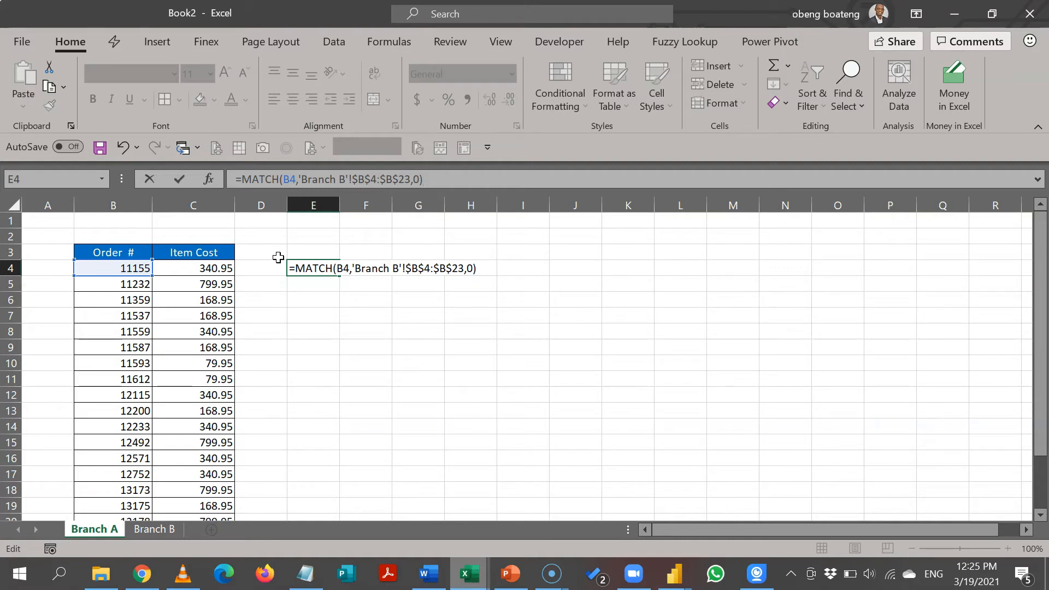
pyautogui.press('Return')
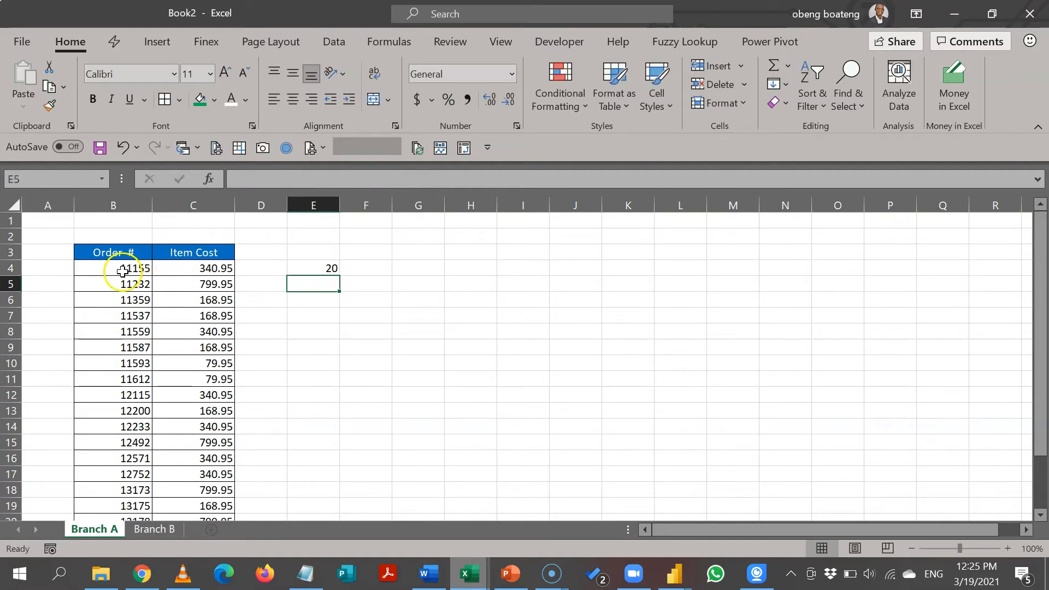
# Compare Branch A's first order number in B4 with the last Order # entry, B23, on Branch B
pyautogui.click(120, 271)
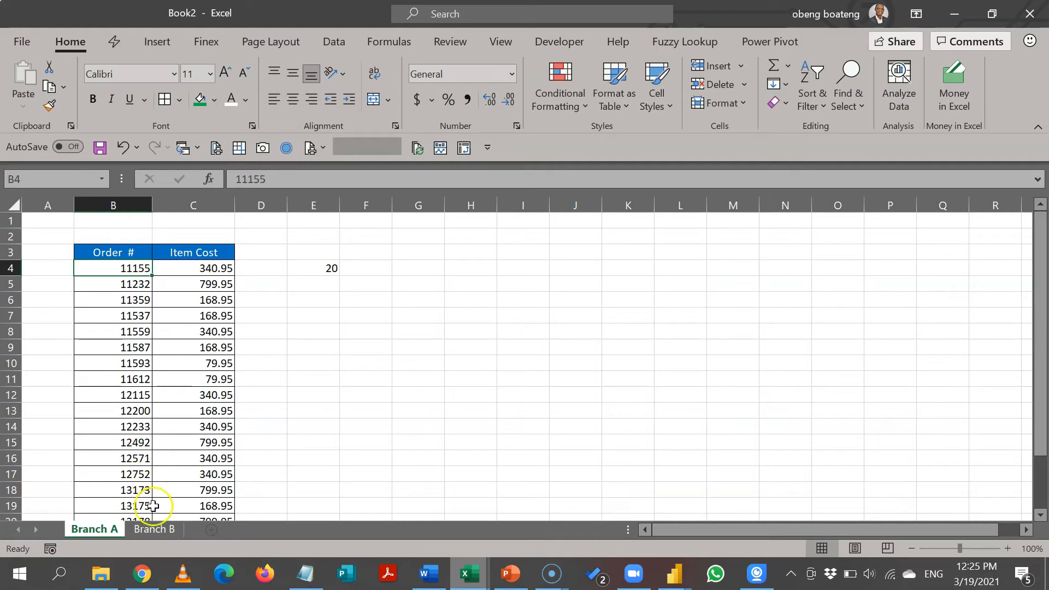
pyautogui.click(153, 530)
pyautogui.click(124, 490)
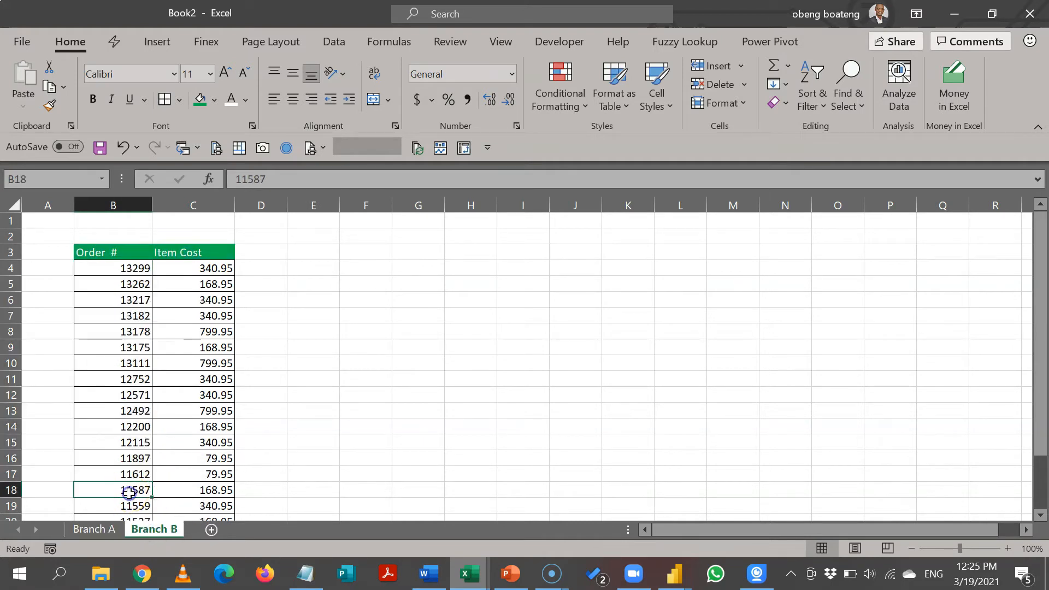
pyautogui.hotkey('ctrl', 'Down')
pyautogui.click(129, 492)
pyautogui.hotkey('ctrl', 'Down')
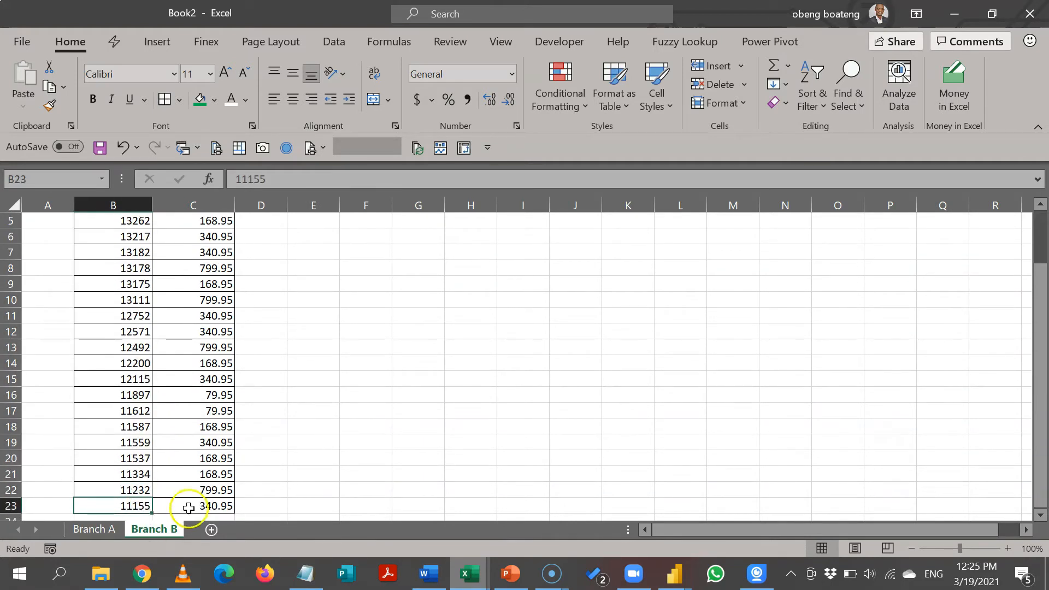
pyautogui.click(105, 529)
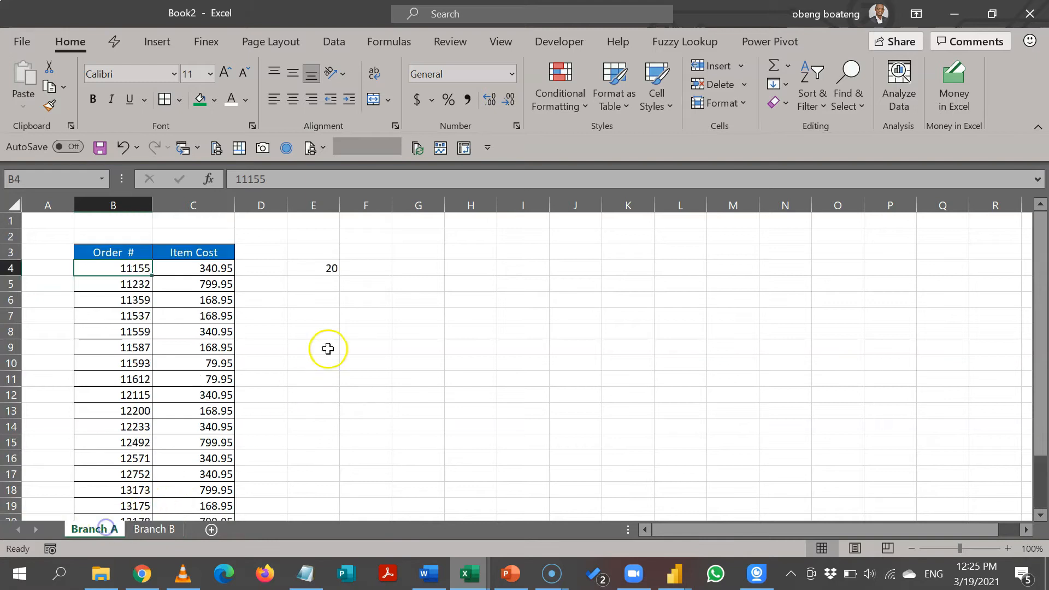
# Copy the MATCH formula from E4 down through E23 on Branch A and inspect the results
pyautogui.click(324, 266)
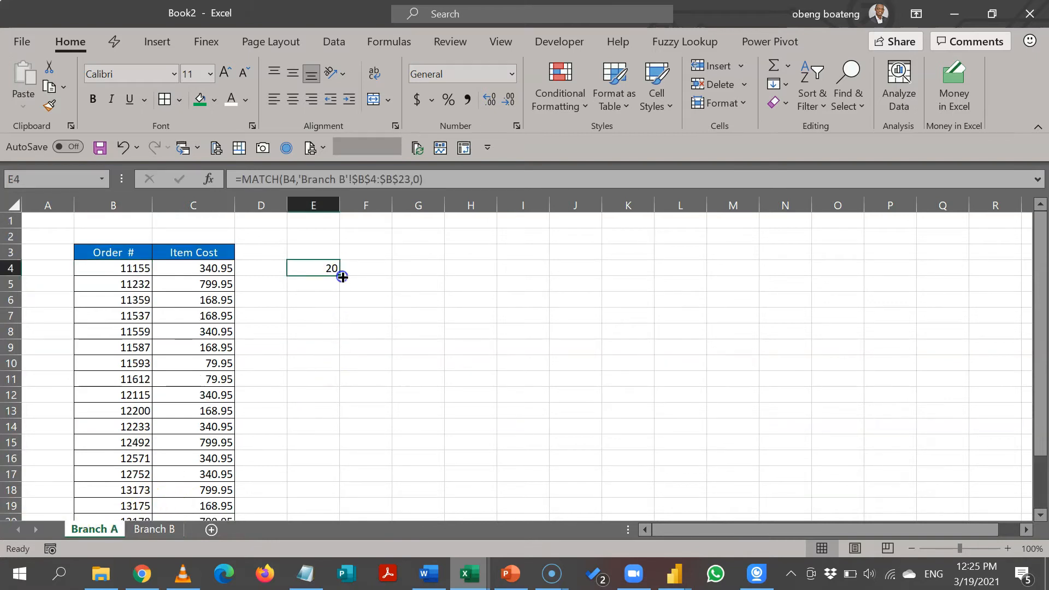
pyautogui.moveTo(340, 277); pyautogui.dragTo(344, 491)
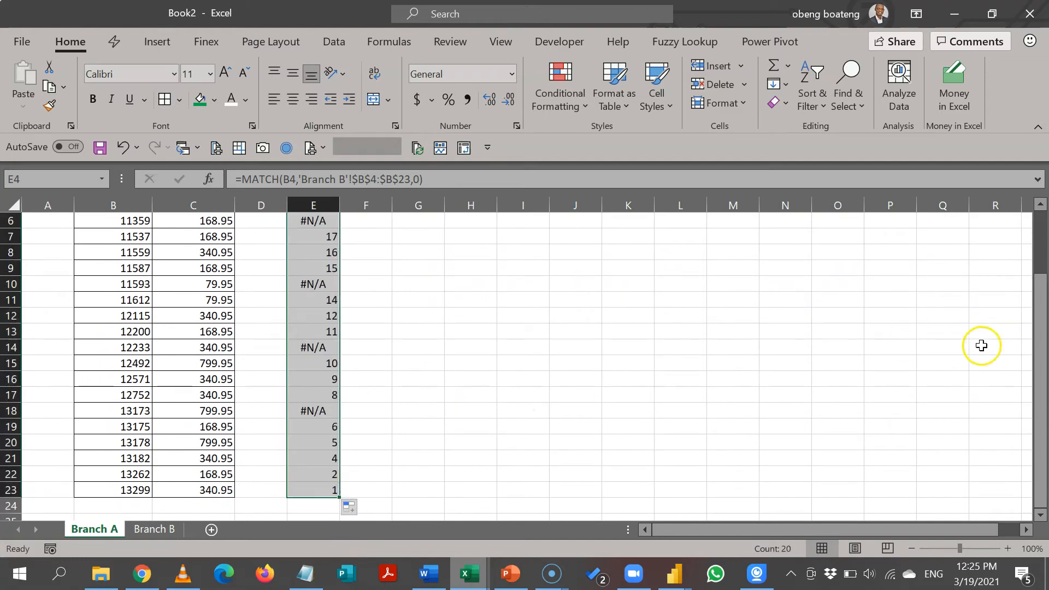
pyautogui.moveTo(1040, 352); pyautogui.dragTo(1045, 248)
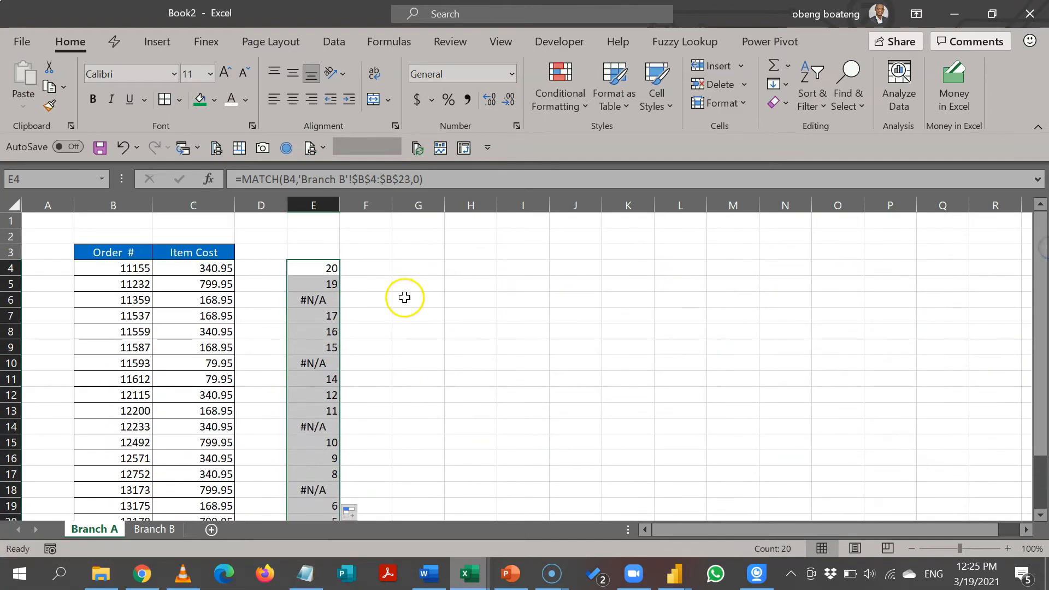
pyautogui.click(310, 302)
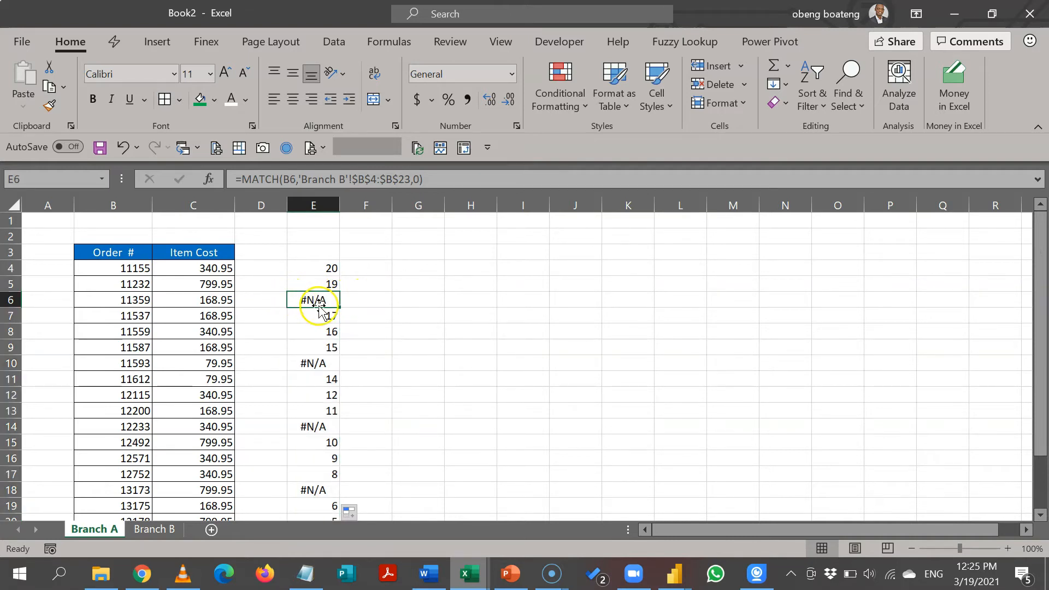
pyautogui.click(318, 334)
pyautogui.click(319, 359)
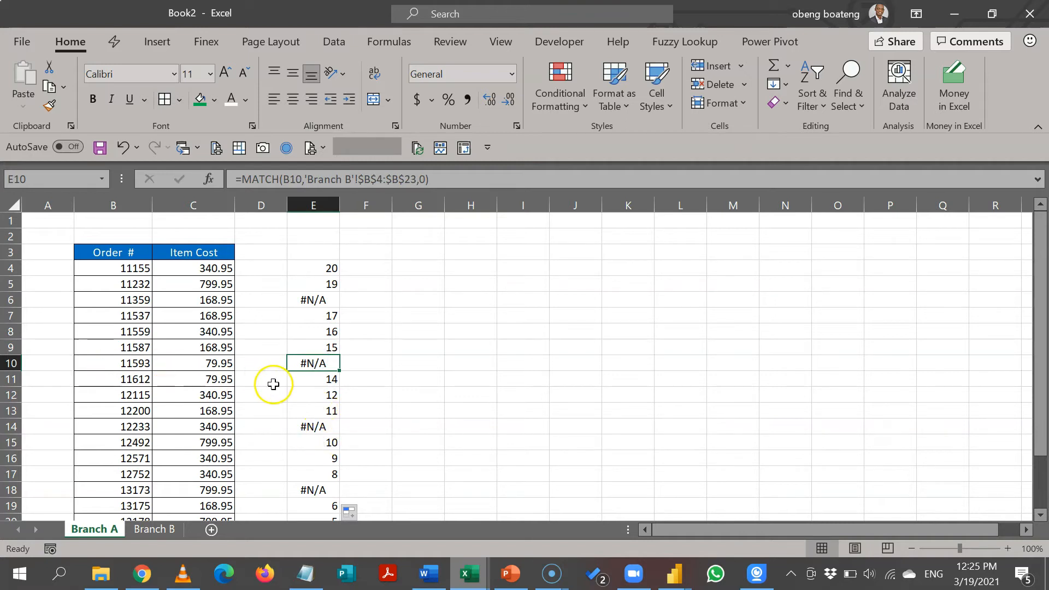
# Wrap E4's formula in ISNUMBER so it reads =ISNUMBER(MATCH(B4,'Branch B'!$B$4:$B$23,0))
pyautogui.click(324, 271)
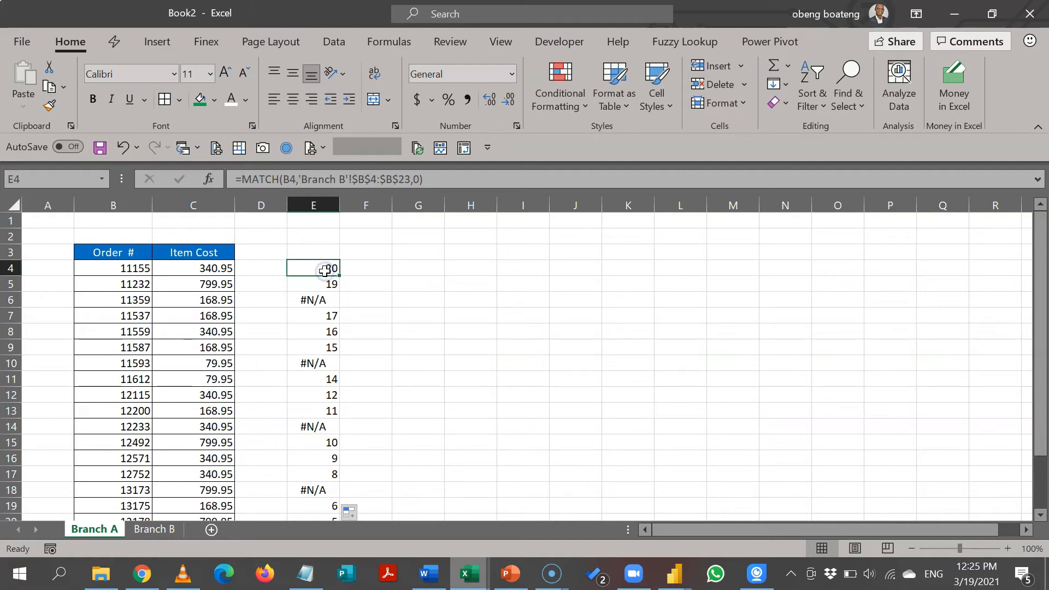
pyautogui.doubleClick(325, 270)
pyautogui.click(293, 268)
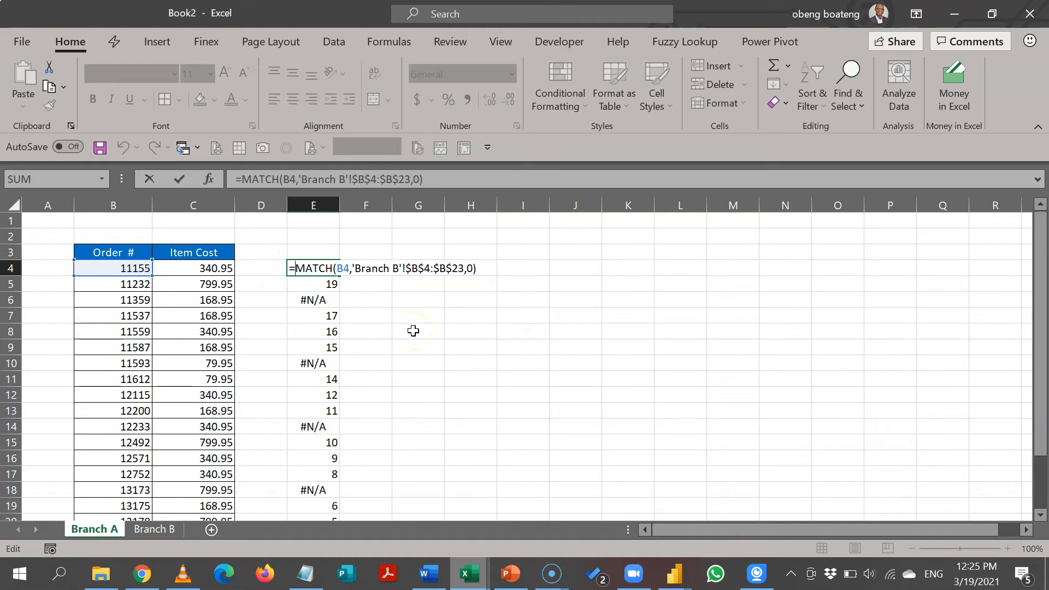
pyautogui.write('ISN')
pyautogui.press('Down')
pyautogui.press('Down')
pyautogui.press('Tab')
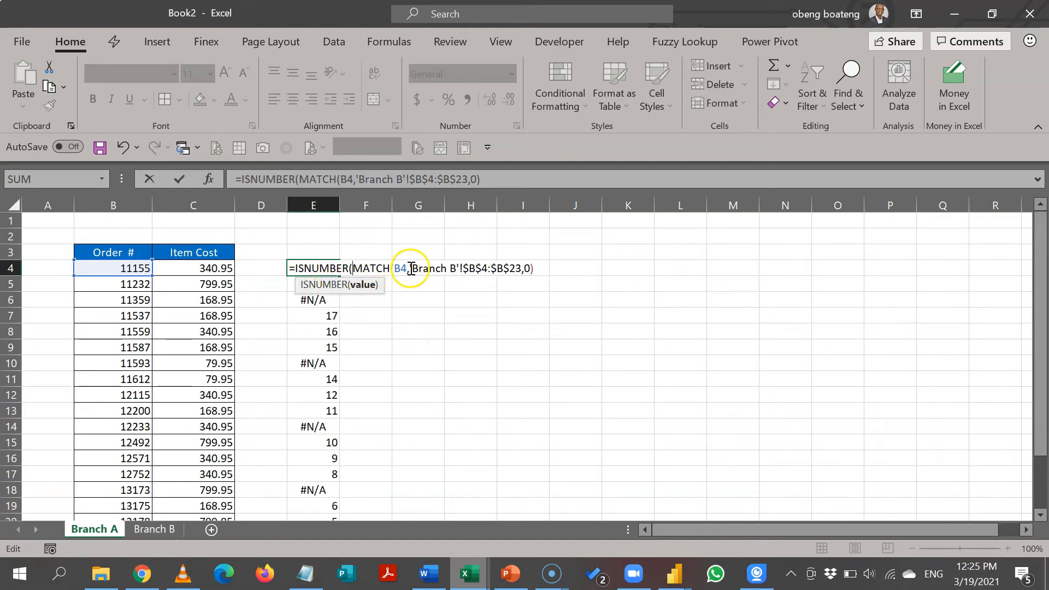
pyautogui.click(506, 174)
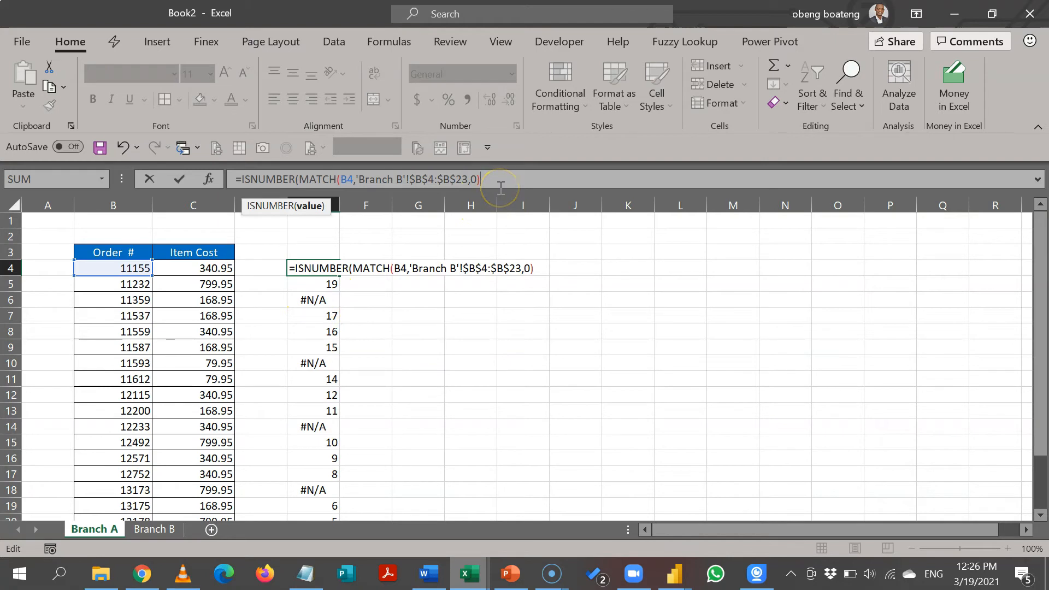
pyautogui.press('Return')
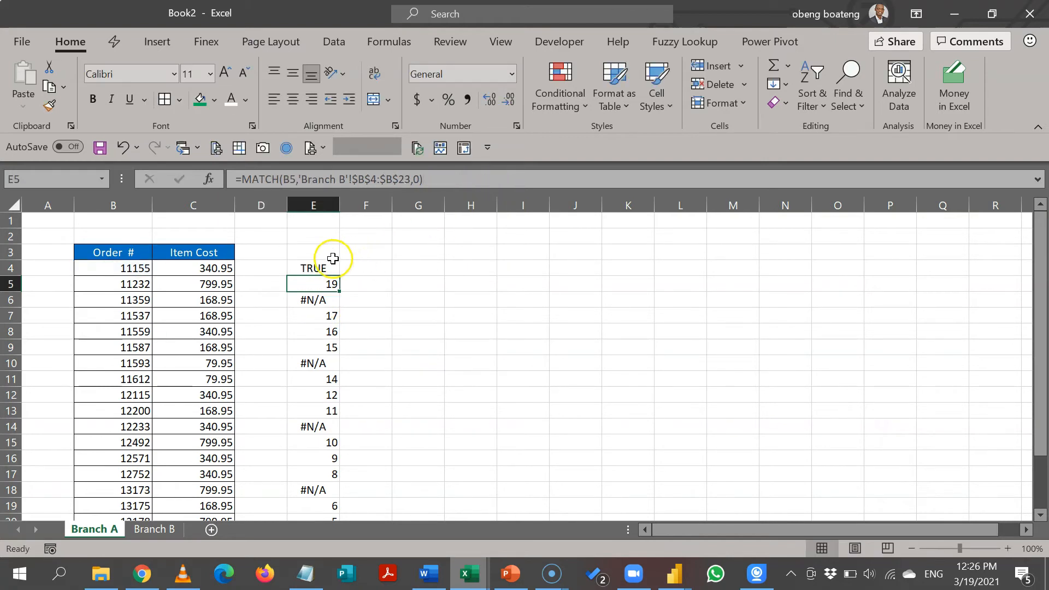
# Copy the ISNUMBER formula from E4 down through E23, replacing the plain MATCH formulas
pyautogui.click(331, 267)
pyautogui.moveTo(341, 277); pyautogui.dragTo(339, 499)
pyautogui.click(337, 415)
pyautogui.click(319, 403)
# Copy the ISNUMBER formula text from E4, without its equals sign, and leave the cell unchanged
pyautogui.press('Up')
pyautogui.press('Up')
pyautogui.press('Up')
pyautogui.press('Down')
pyautogui.press('Down')
pyautogui.press('Down')
pyautogui.press('Down')
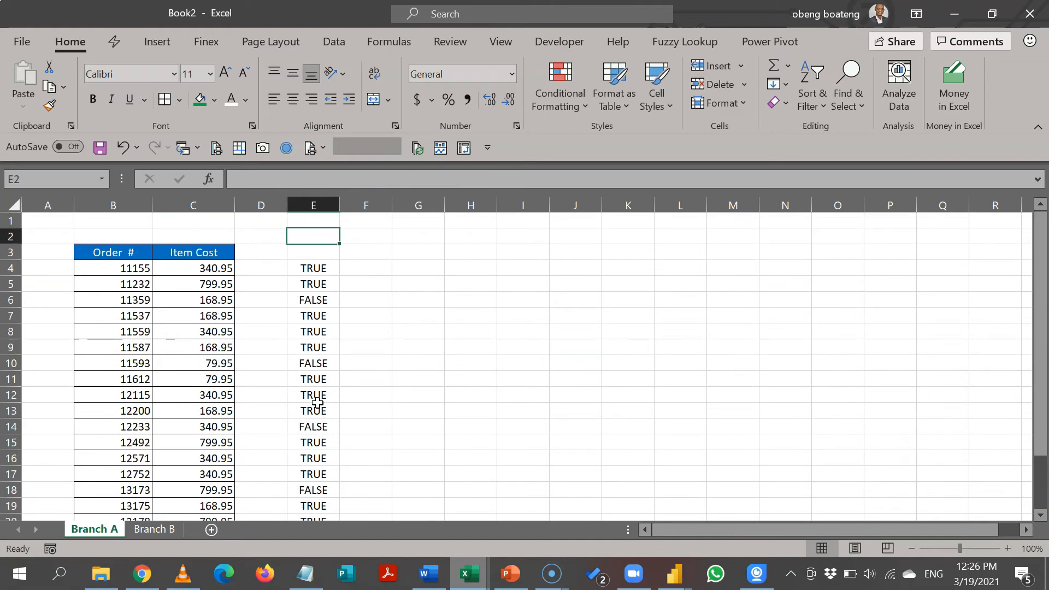
pyautogui.press('Up')
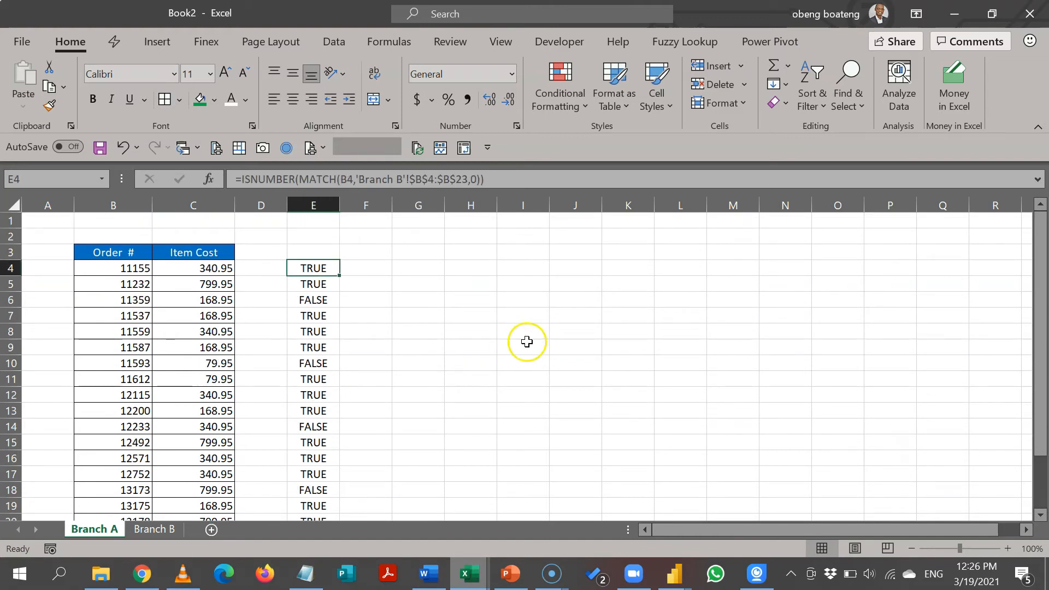
pyautogui.click(494, 179)
pyautogui.moveTo(494, 179); pyautogui.dragTo(241, 179)
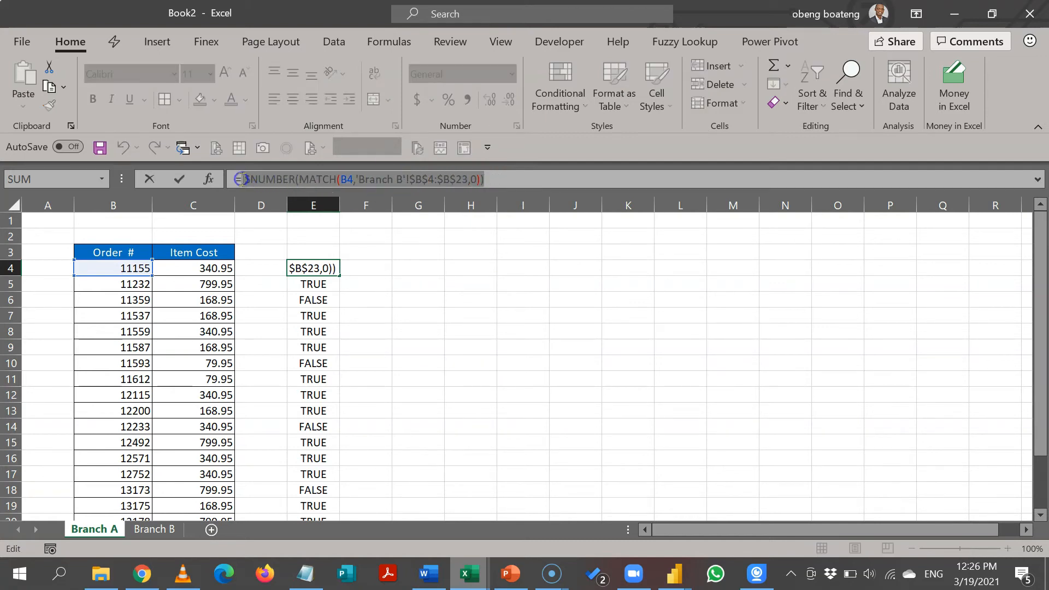
pyautogui.hotkey('ctrl', 'c')
pyautogui.press('Escape')
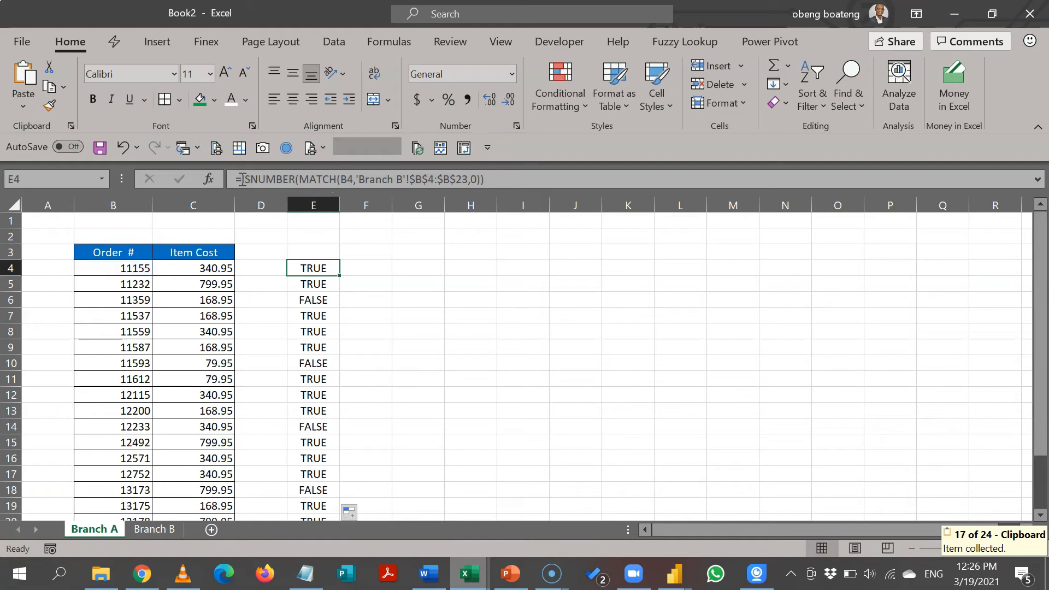
# Create a formula-based conditional formatting rule for B4:B23 on Branch A using =ISNUMBER(MATCH(B4,'Branch B'!$B$4:$B$23,0))
pyautogui.click(120, 269)
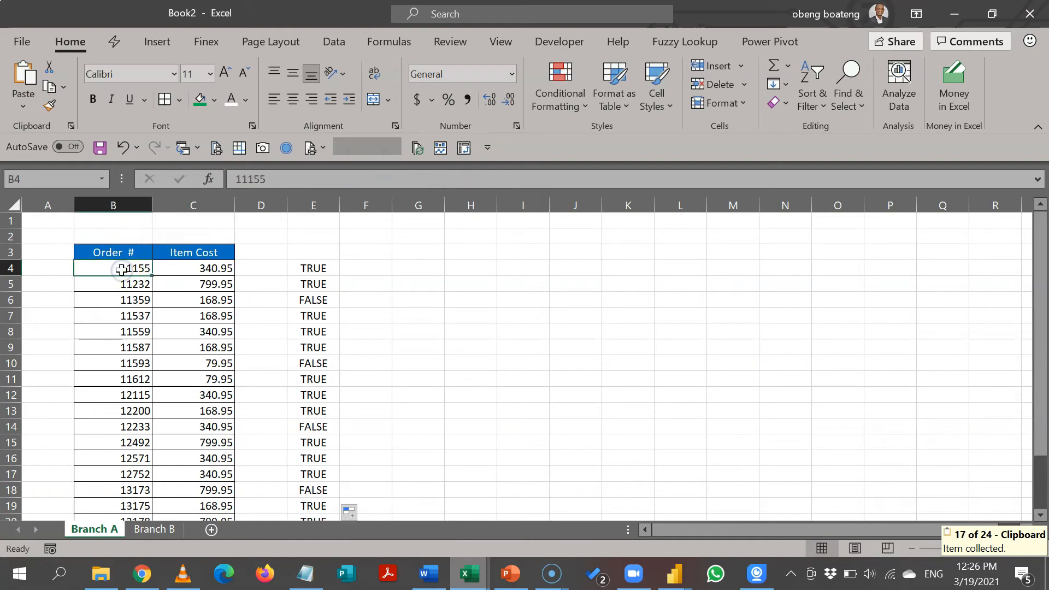
pyautogui.hotkey('ctrl', 'shift', 'Down')
pyautogui.scroll(2, 121, 269)
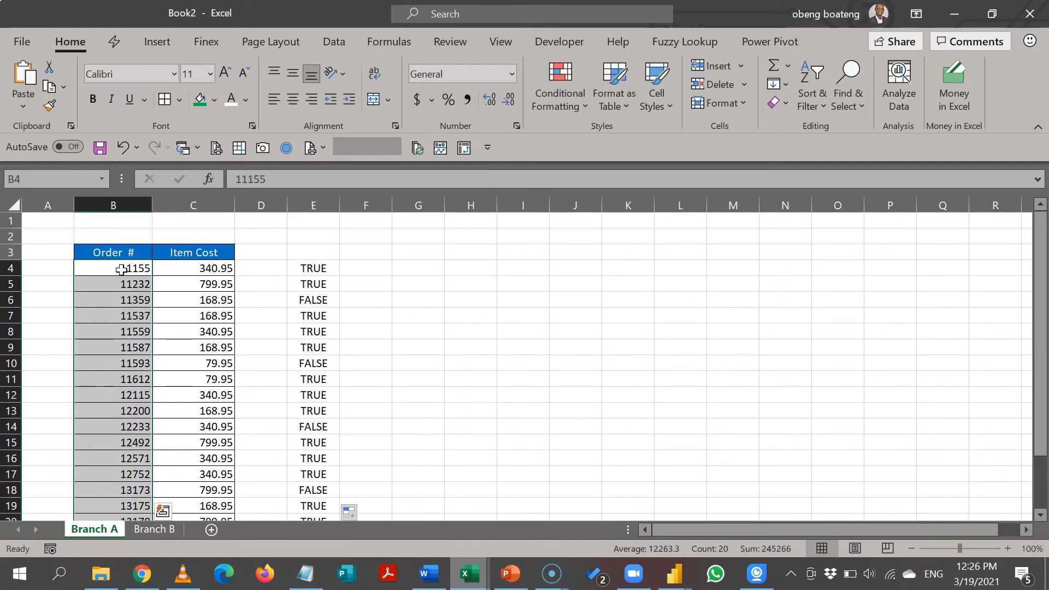
pyautogui.click(552, 96)
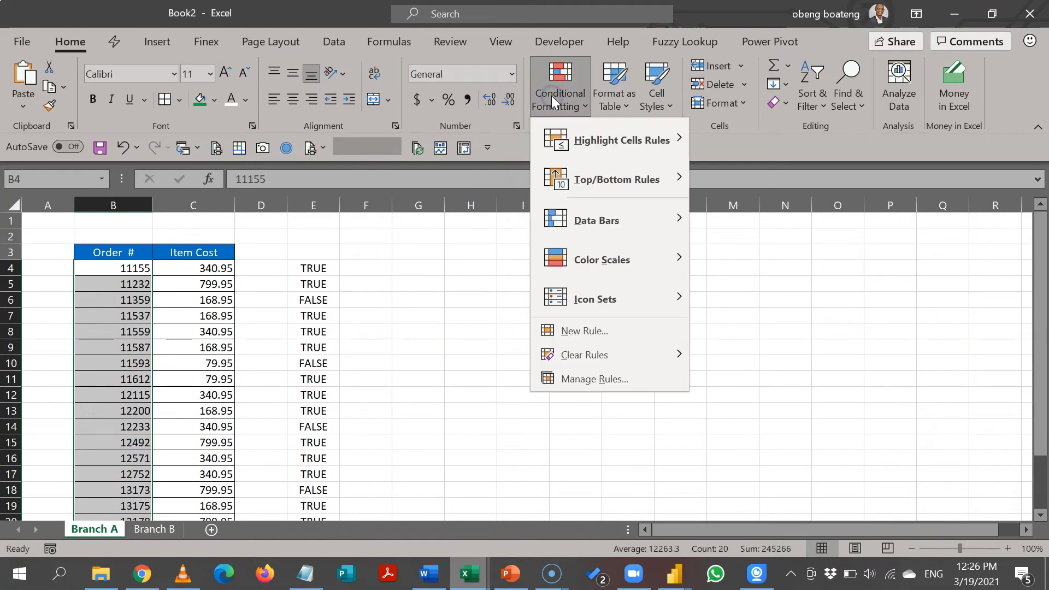
pyautogui.click(592, 330)
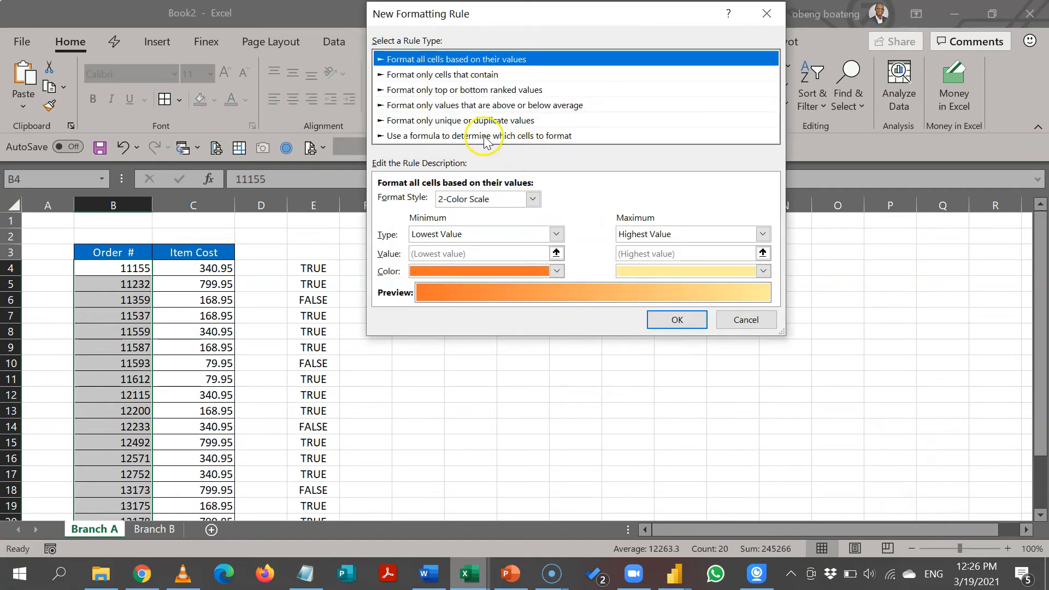
pyautogui.click(486, 136)
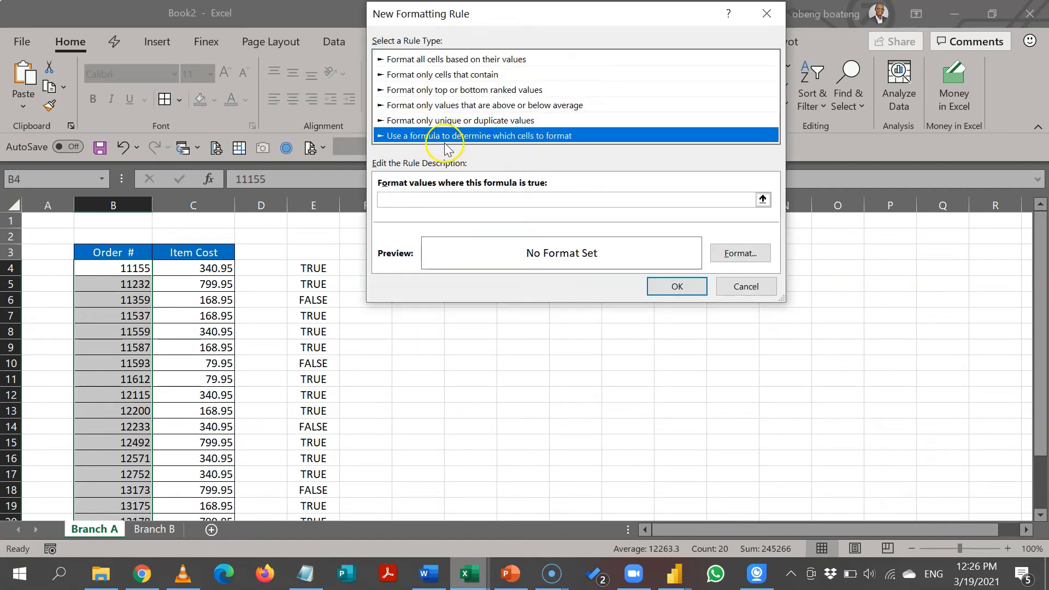
pyautogui.click(463, 199)
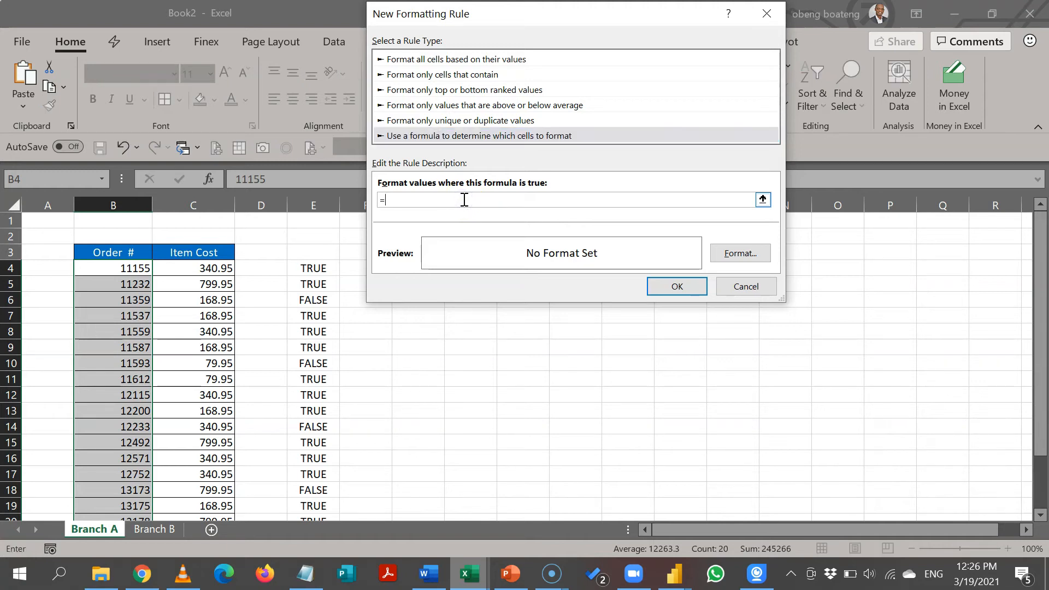
pyautogui.hotkey('ctrl', 'v')
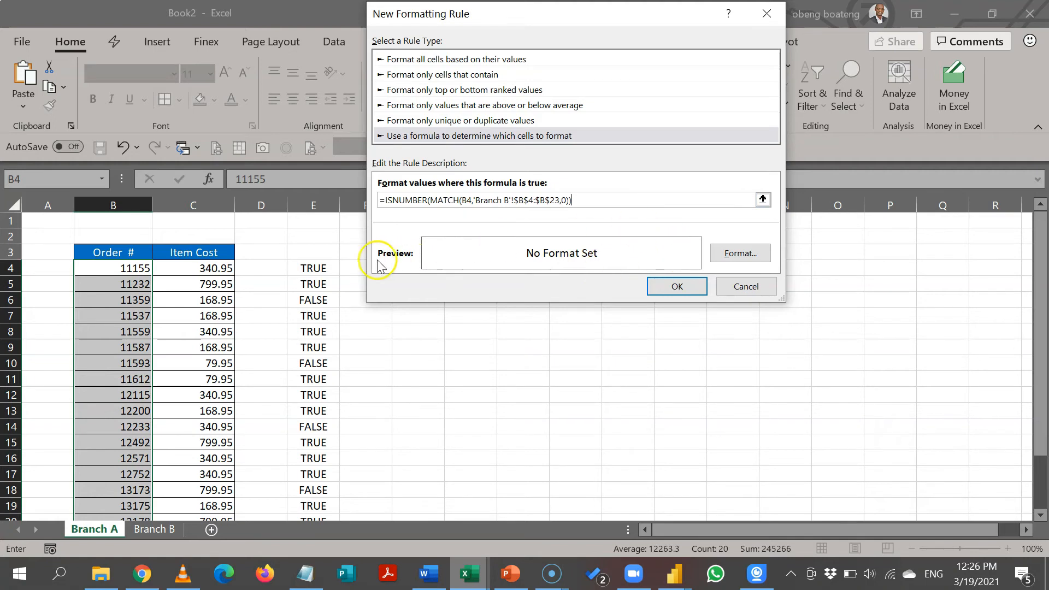
# Set the new formatting rule's format to a light green background fill
pyautogui.click(739, 259)
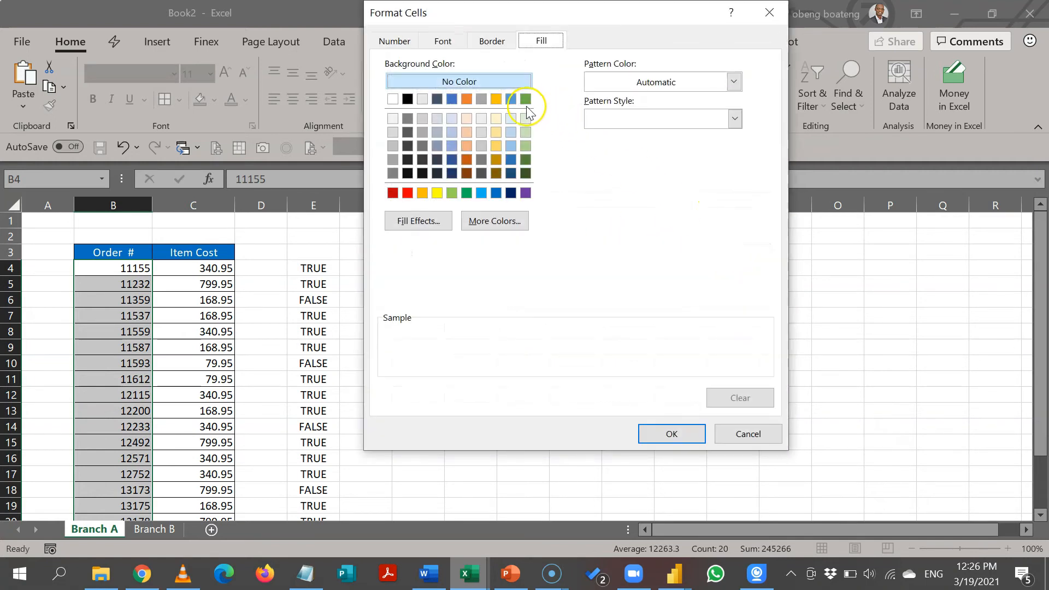
pyautogui.click(525, 132)
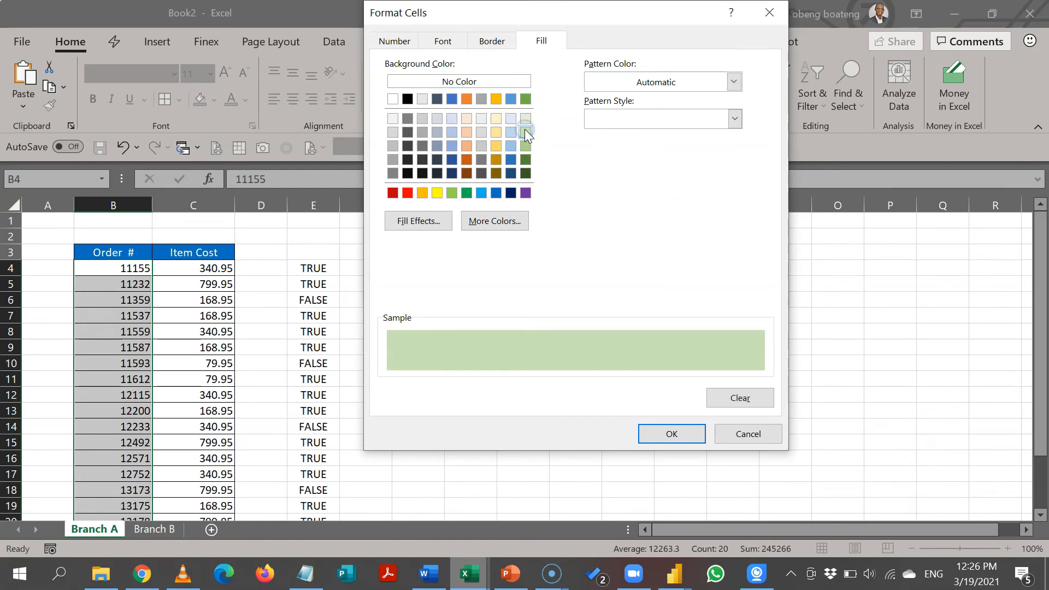
pyautogui.click(671, 434)
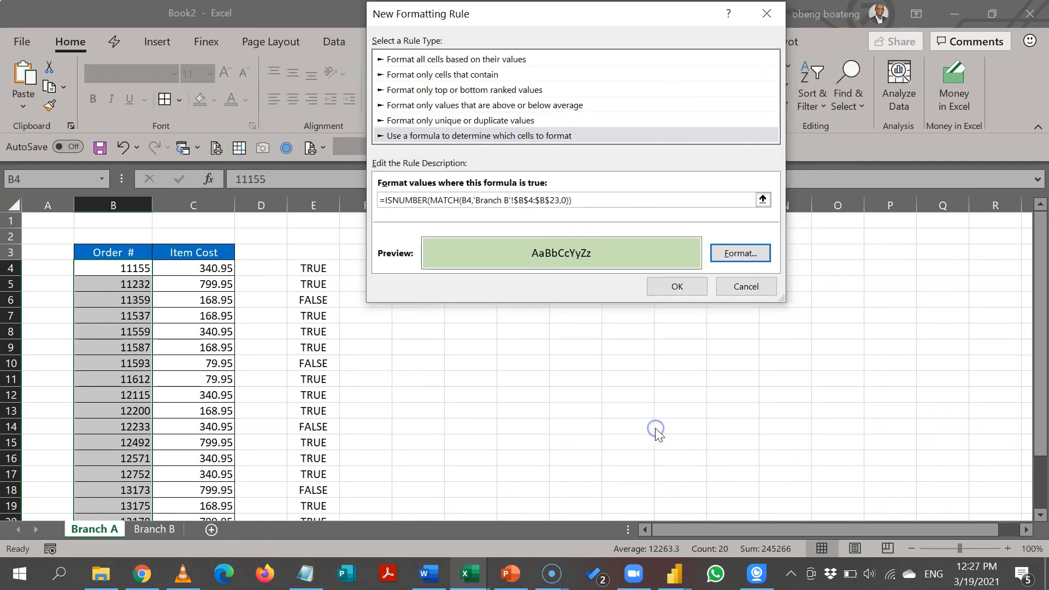
# Apply the new formatting rule to Branch A's order numbers and deselect the range
pyautogui.click(677, 287)
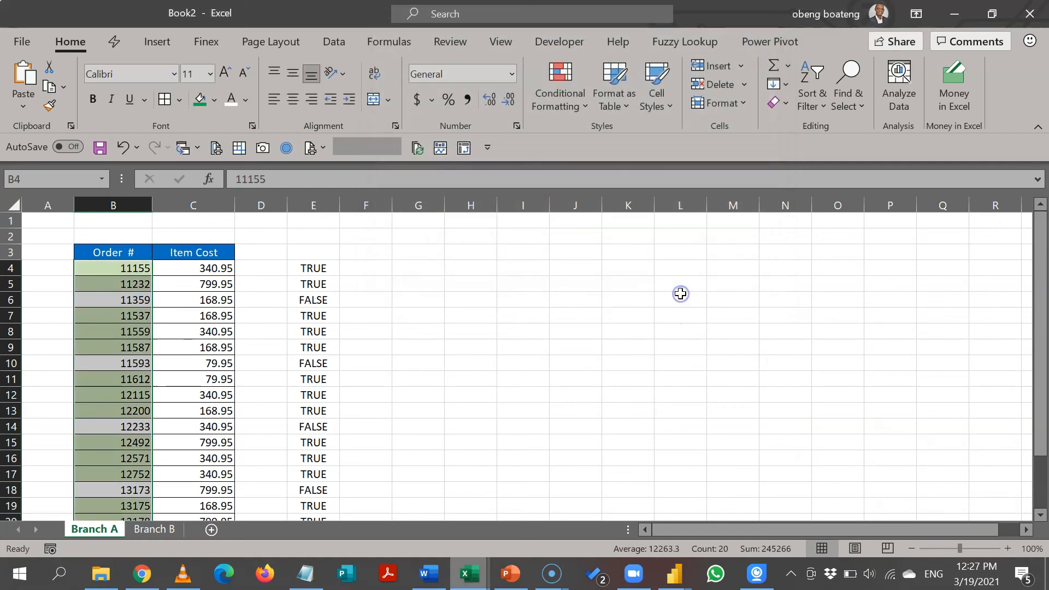
pyautogui.click(194, 334)
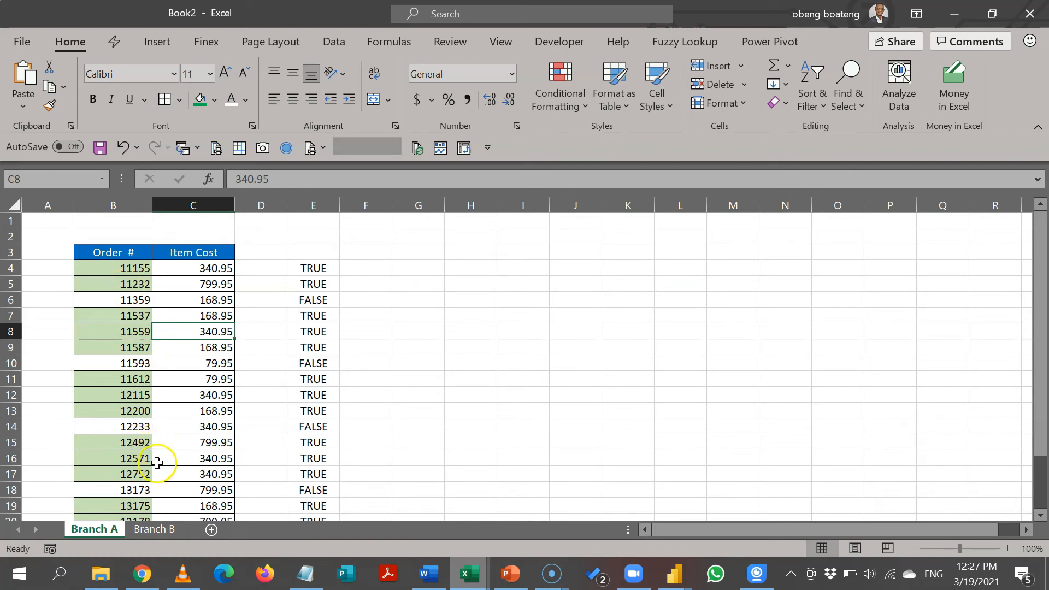
# Start a formula-based conditional formatting rule for B4:B23 on Branch B with =ISNUMBER(MATCH(B4,'Branch B'!$B$4:$B$23,0))
pyautogui.click(156, 530)
pyautogui.click(148, 413)
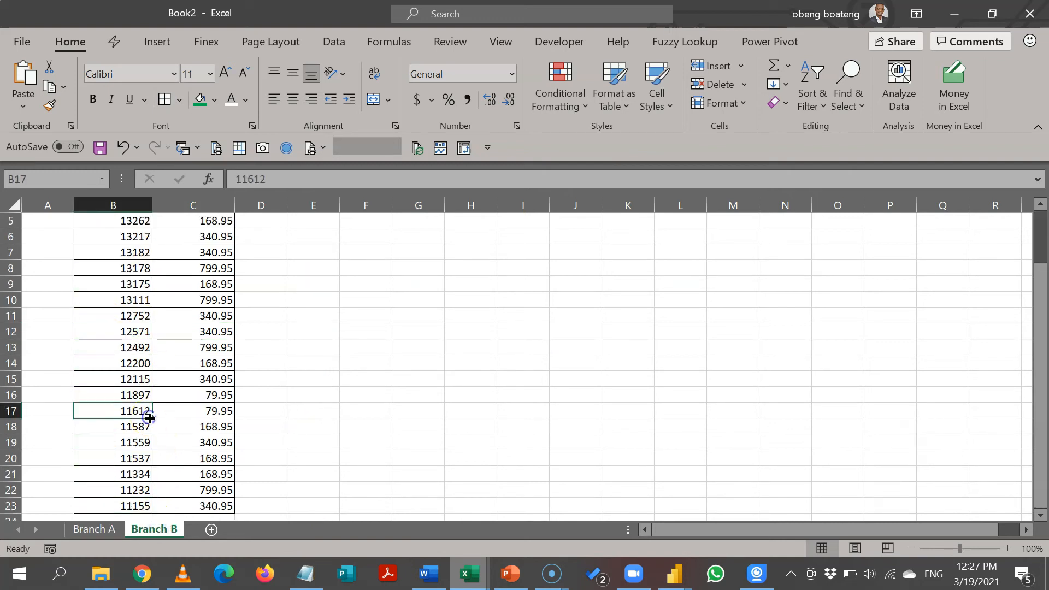
pyautogui.hotkey('ctrl', 'Up')
pyautogui.scroll(1, 148, 416)
pyautogui.press('Down')
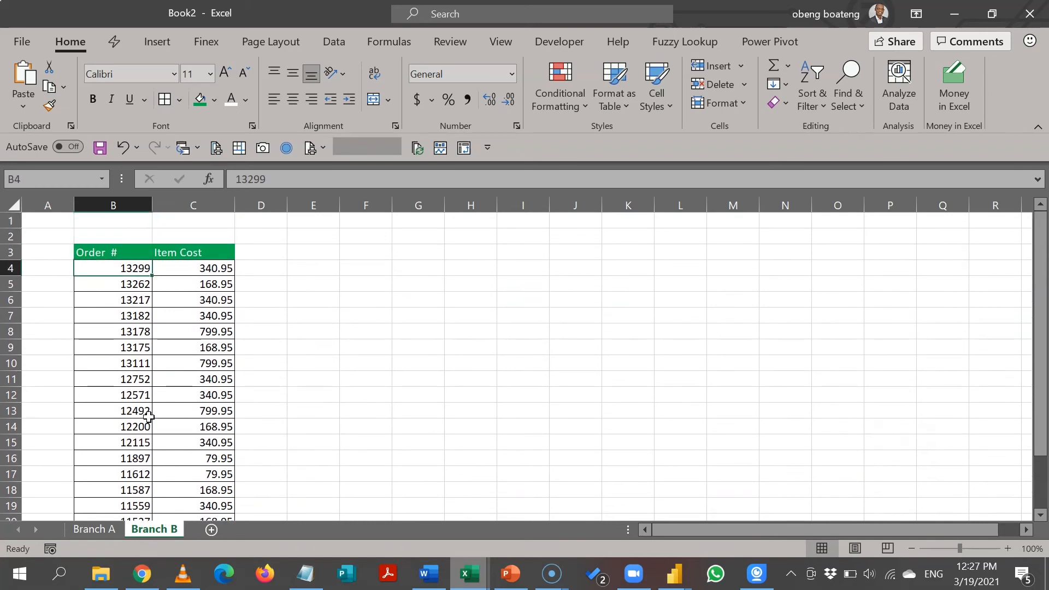
pyautogui.hotkey('ctrl', 'shift', 'Down')
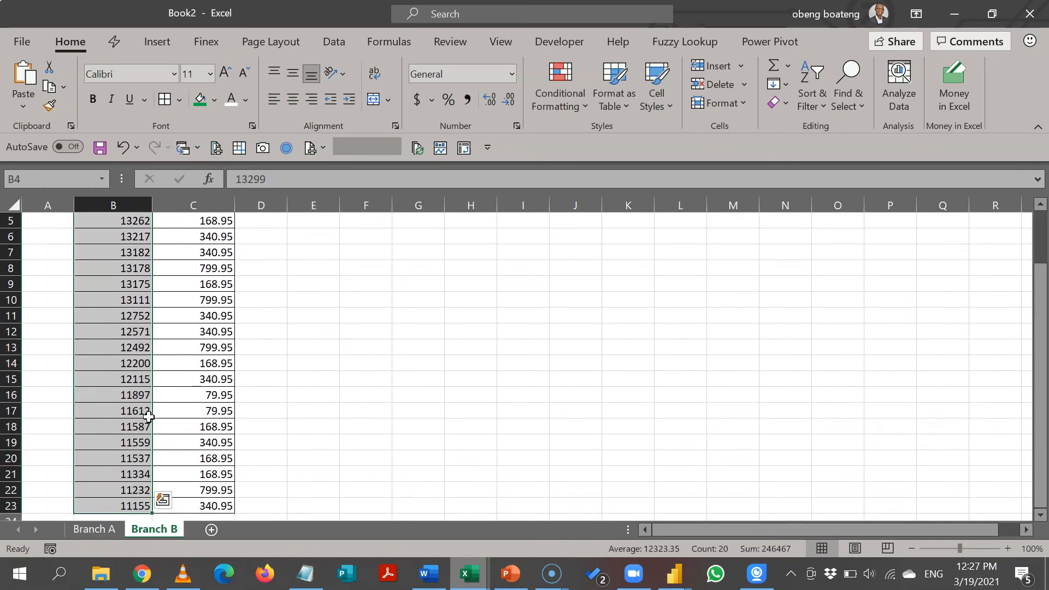
pyautogui.scroll(2, 149, 416)
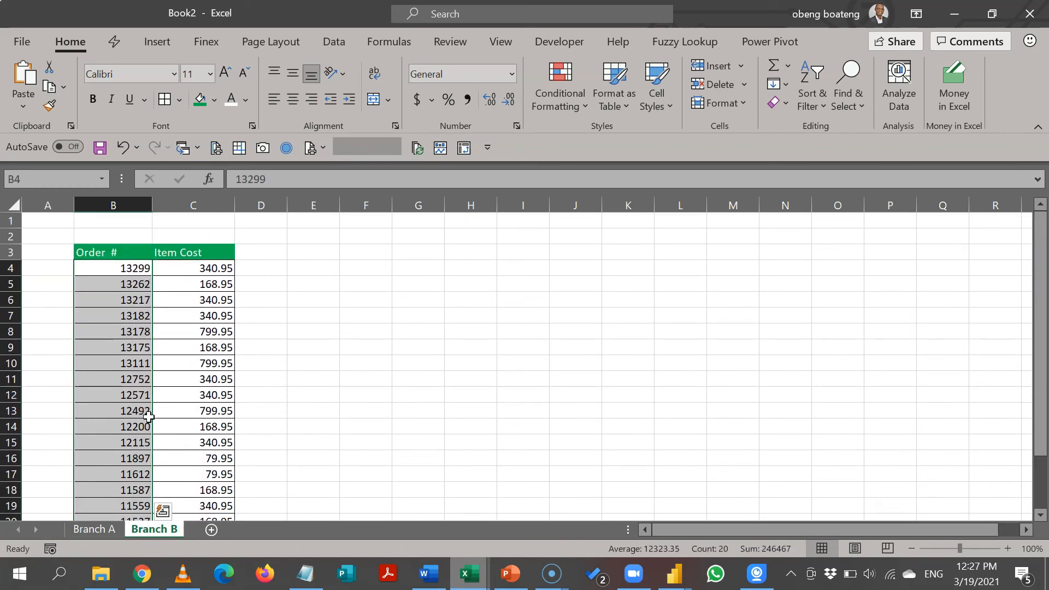
pyautogui.click(550, 102)
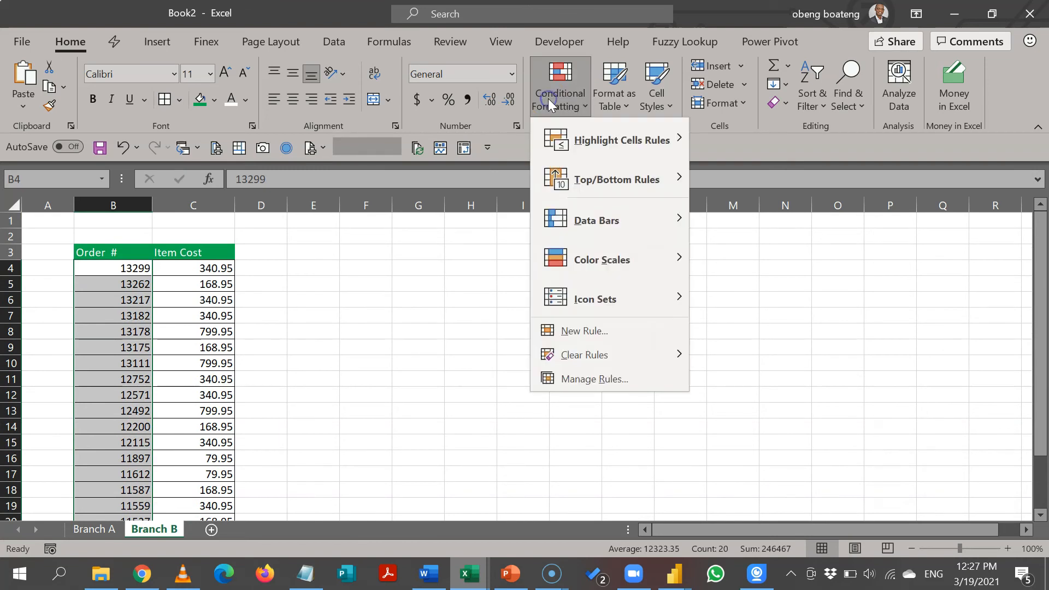
pyautogui.click(575, 331)
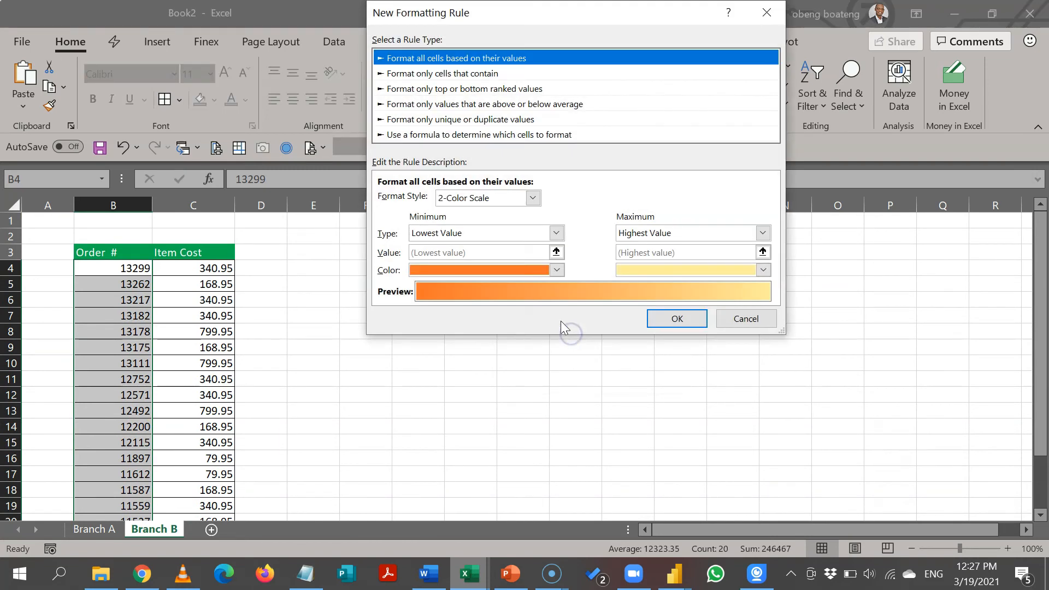
pyautogui.click(444, 135)
pyautogui.click(448, 200)
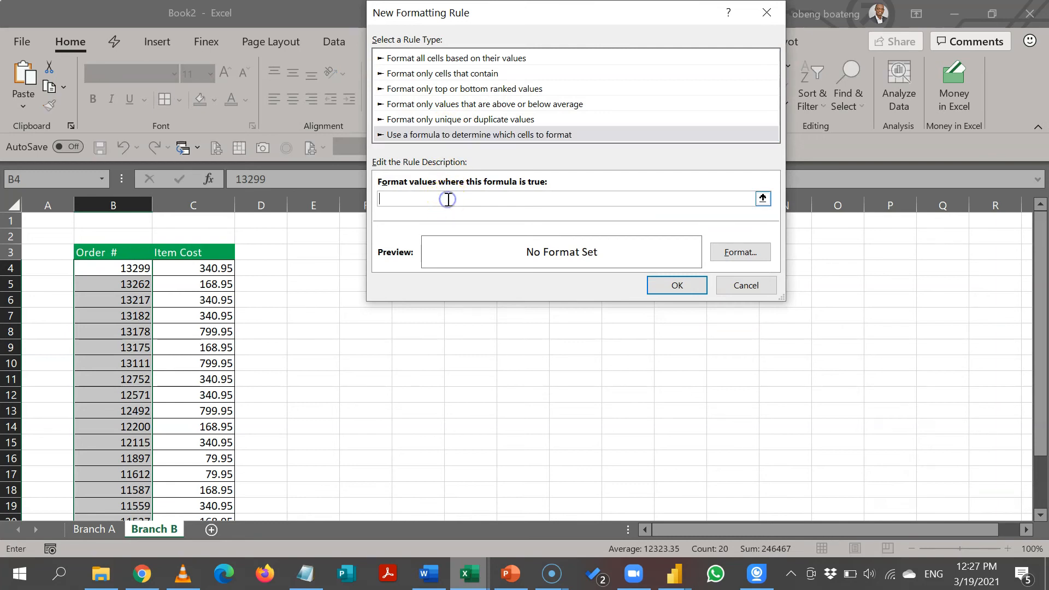
pyautogui.write("=ISNUMBER(MATCH(B4,'Branch B'!$B$4:$B$23,0))")
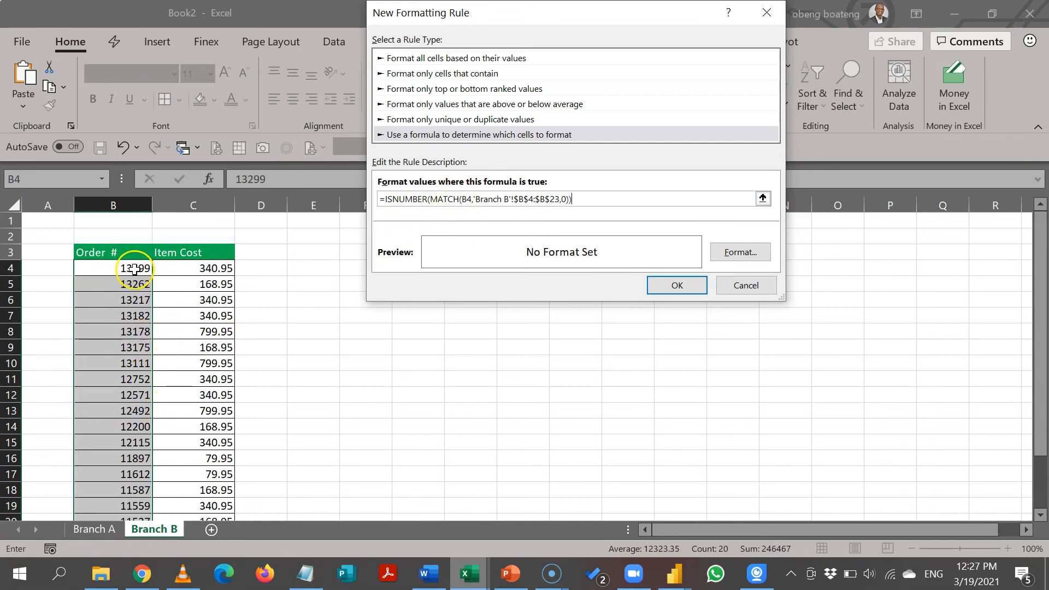
# Change the sheet reference in the rule's formula to Branch A, making it =ISNUMBER(MATCH(B4,'Branch A'!$B$4:$B$23,0))
pyautogui.click(509, 199)
pyautogui.press('BackSpace')
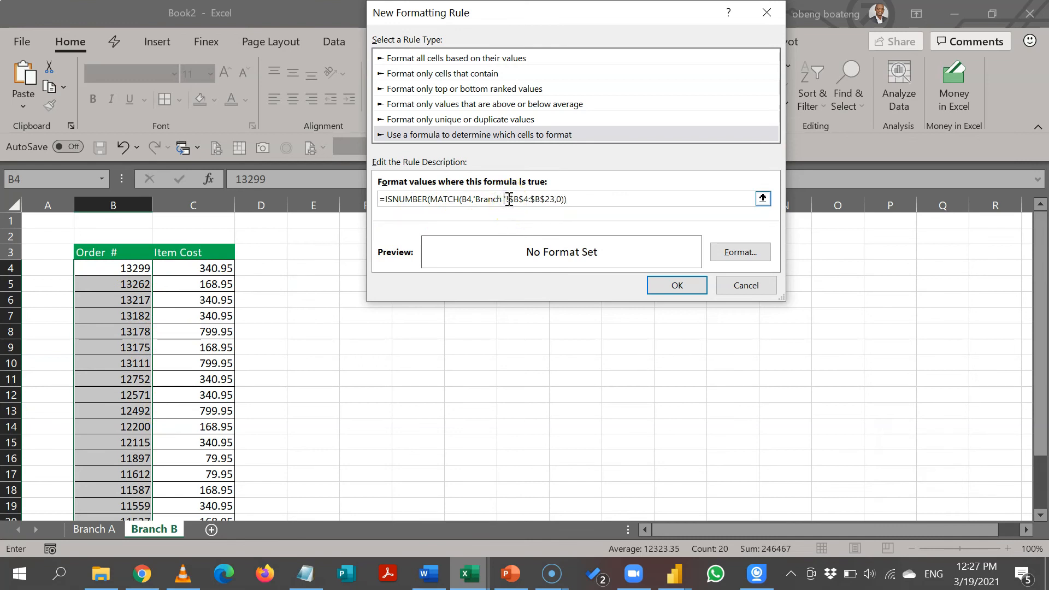
pyautogui.write('A')
pyautogui.click(473, 199)
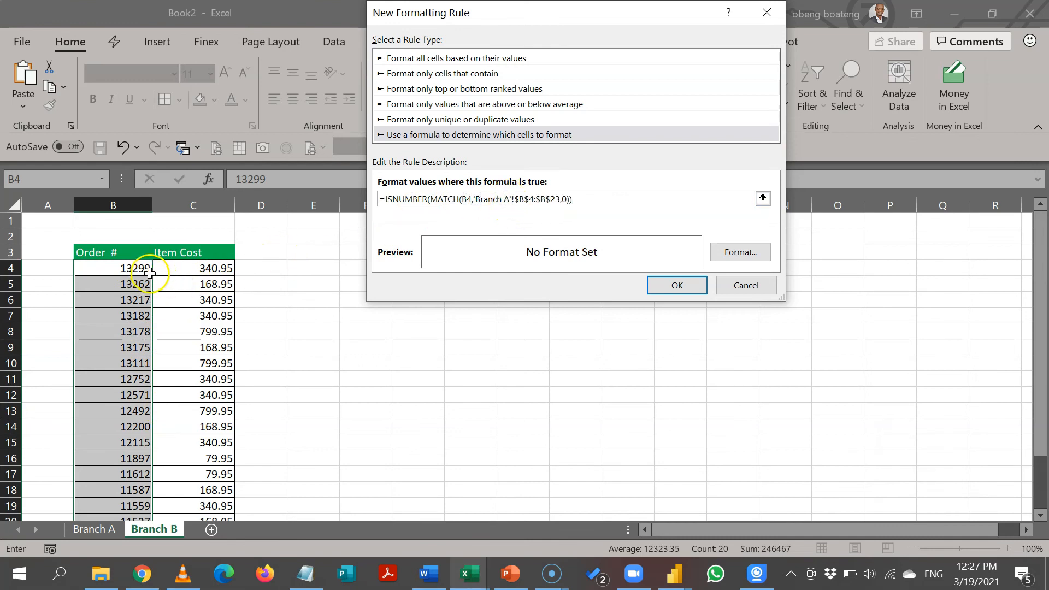
pyautogui.write(',')
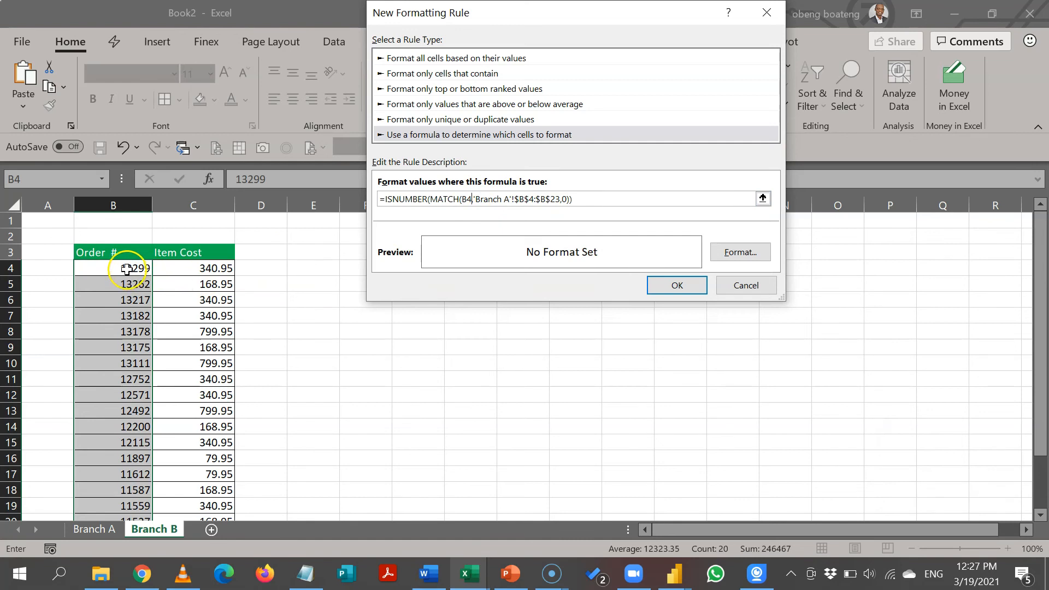
pyautogui.click(510, 200)
# Give the Branch B rule a light green background fill and apply it to the order numbers
pyautogui.click(756, 252)
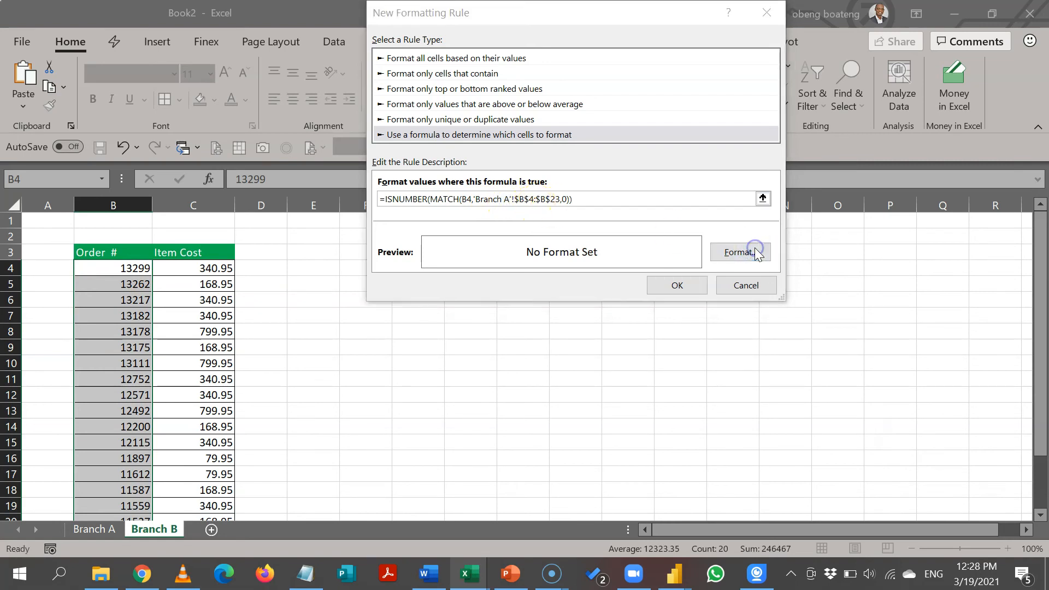
pyautogui.click(526, 132)
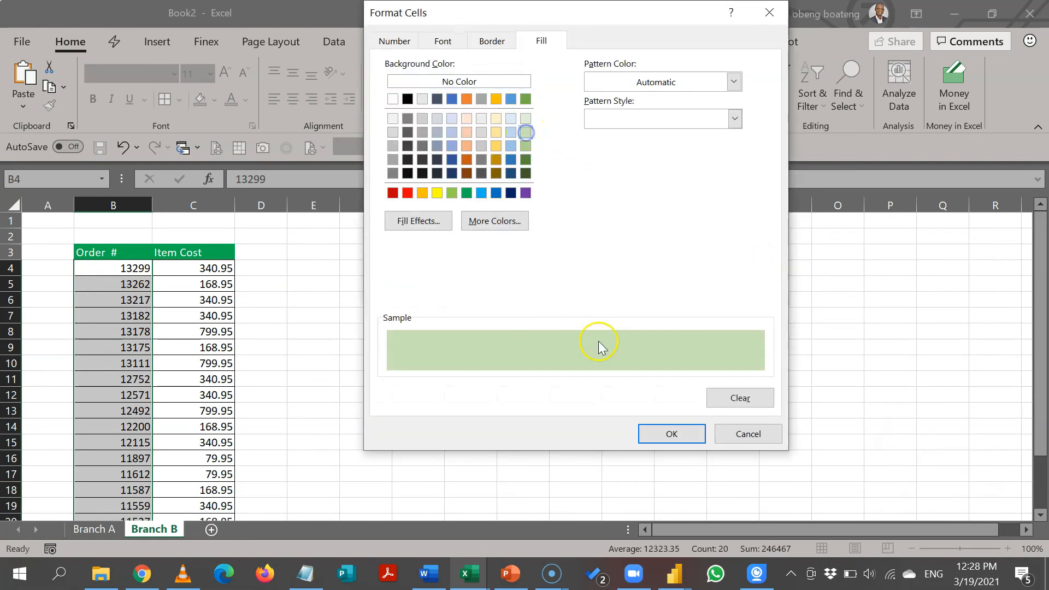
pyautogui.click(668, 434)
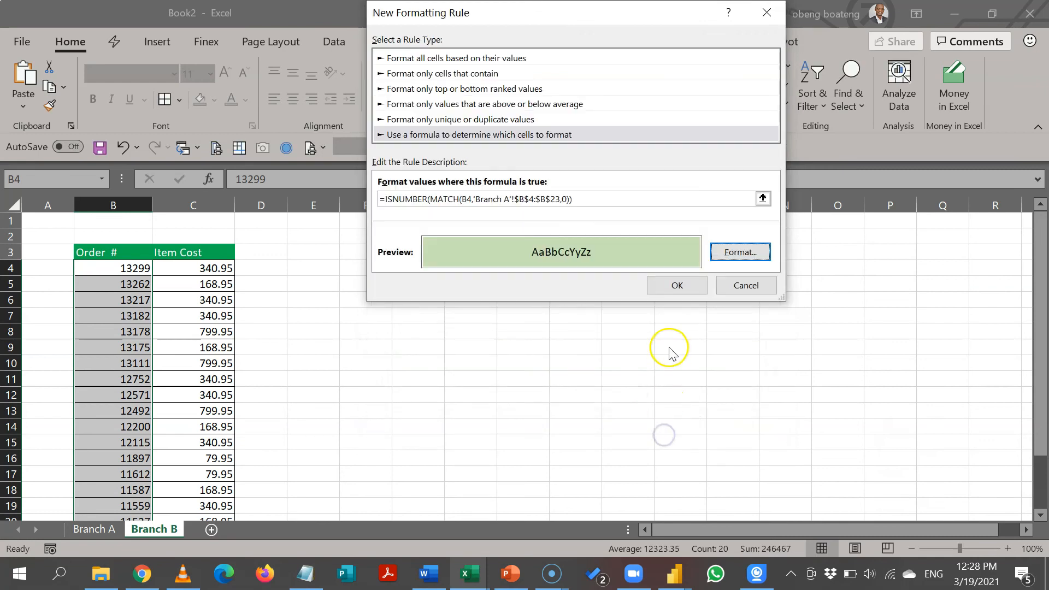
pyautogui.click(677, 294)
pyautogui.click(252, 359)
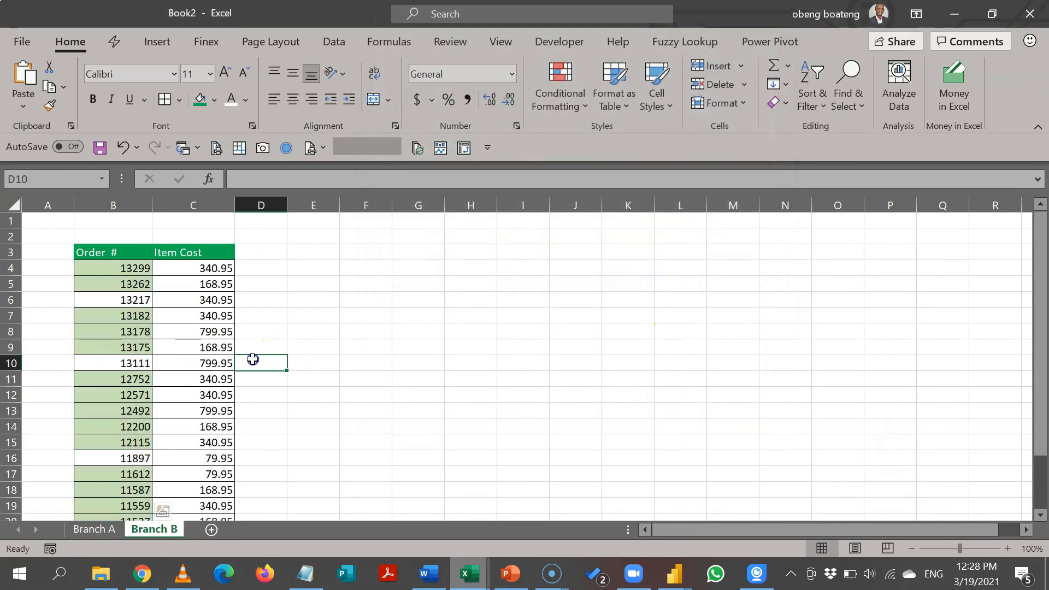
# Compare the highlighted order numbers on the Branch A and Branch B sheets
pyautogui.click(115, 444)
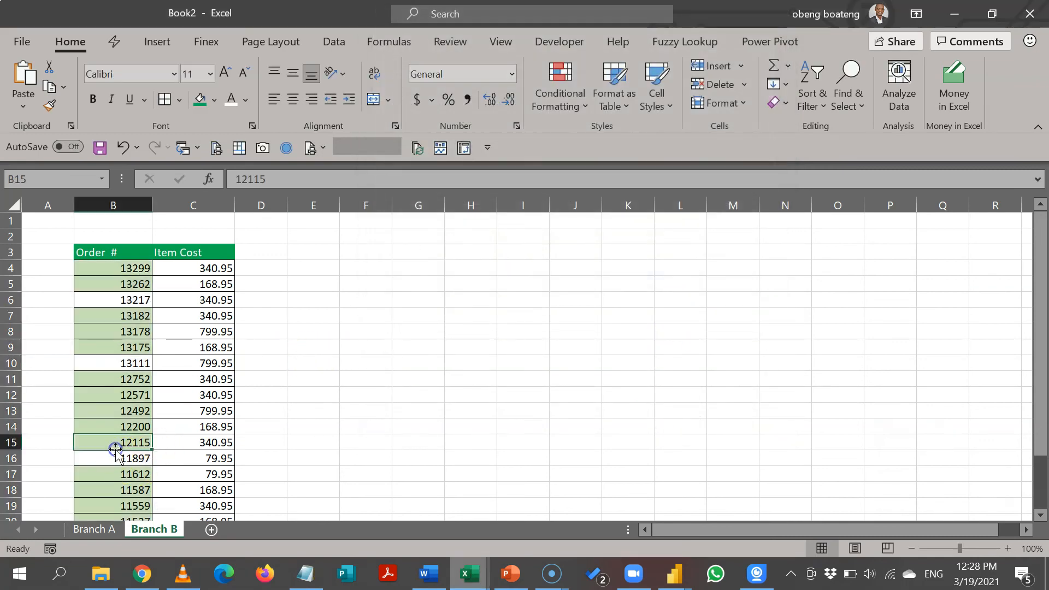
pyautogui.click(113, 530)
pyautogui.click(148, 530)
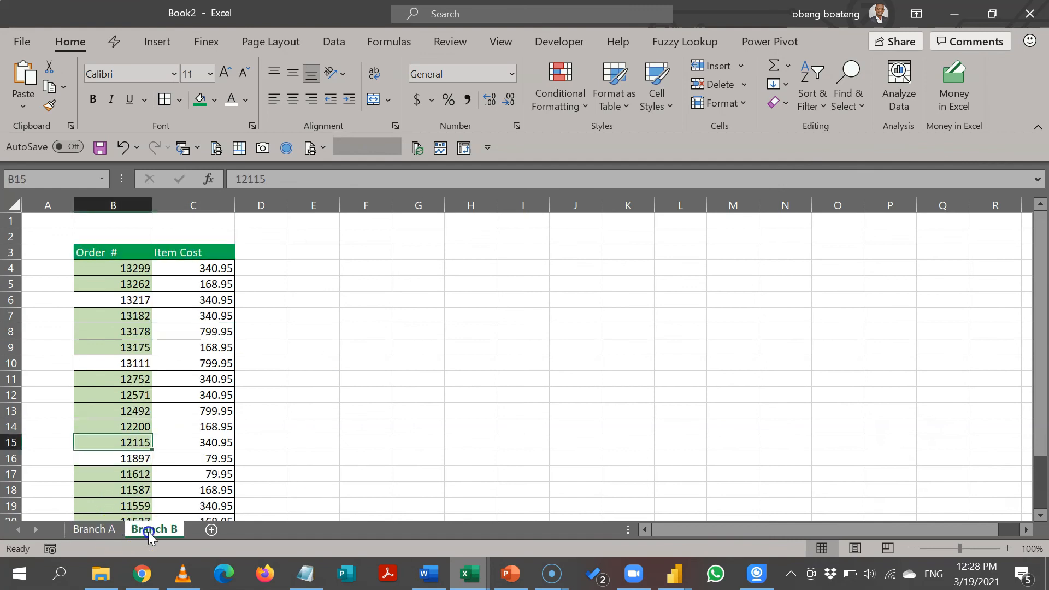
pyautogui.click(118, 530)
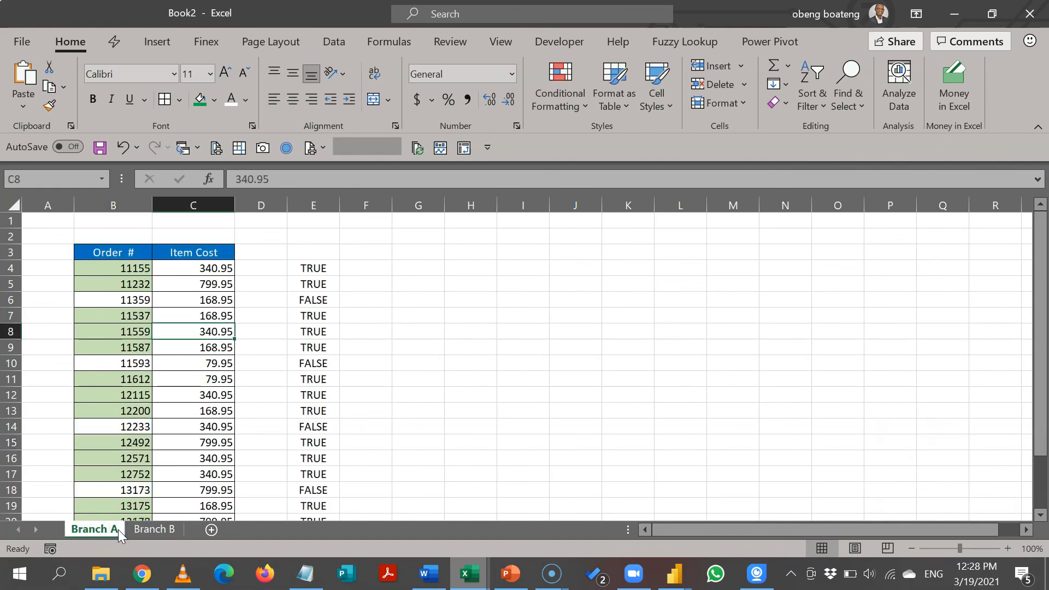